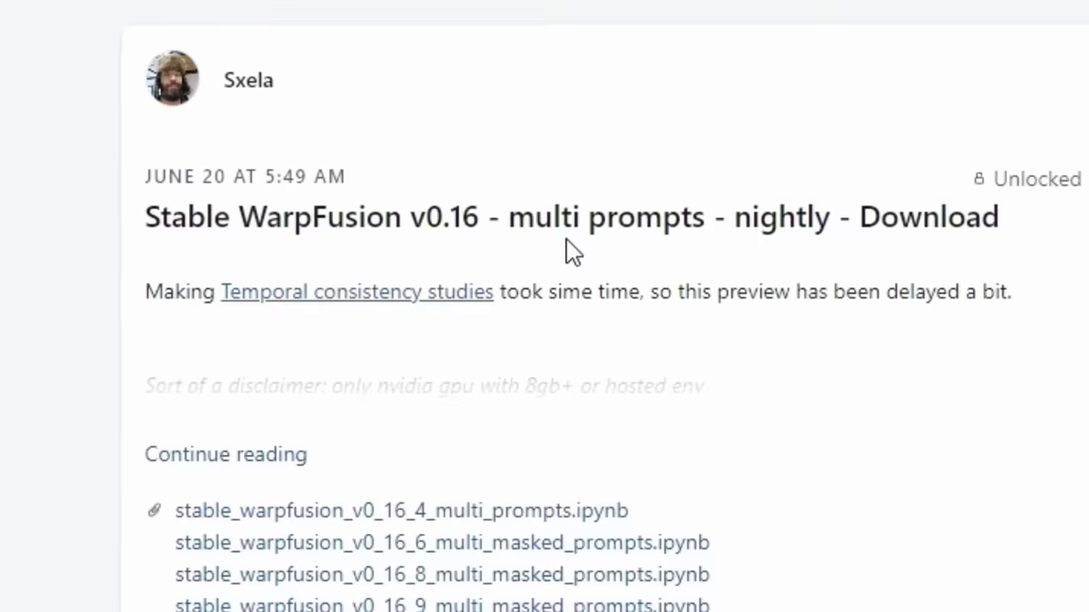
# Step: Look over the WarpFusion notebook downloads and browse the highest-rated checkpoint models of the month on Civitai
pyautogui.scroll(-20, 1038, 417)
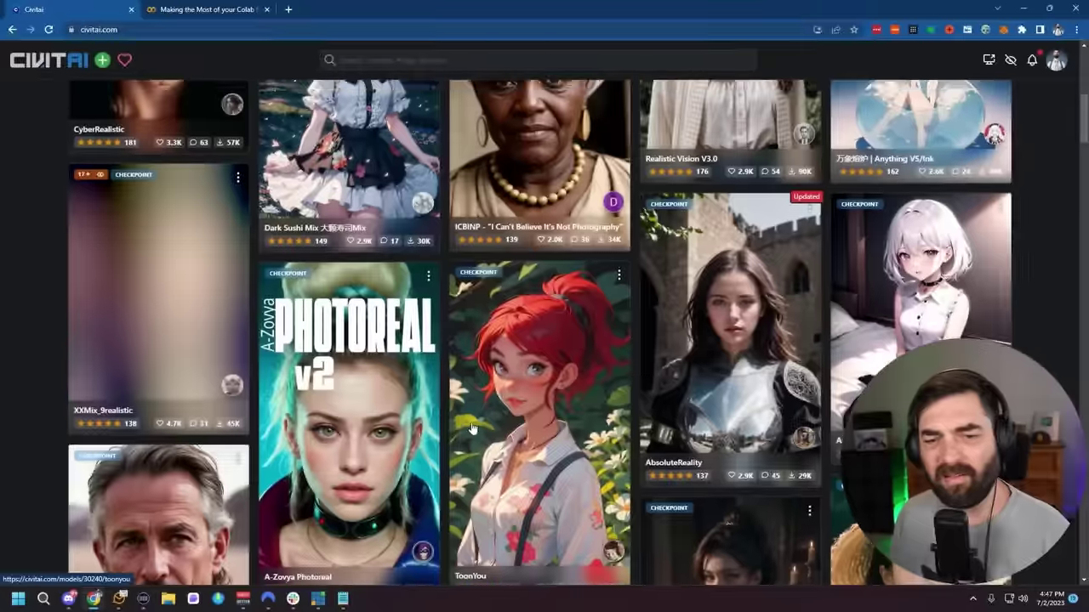
pyautogui.scroll(5, 540, 425)
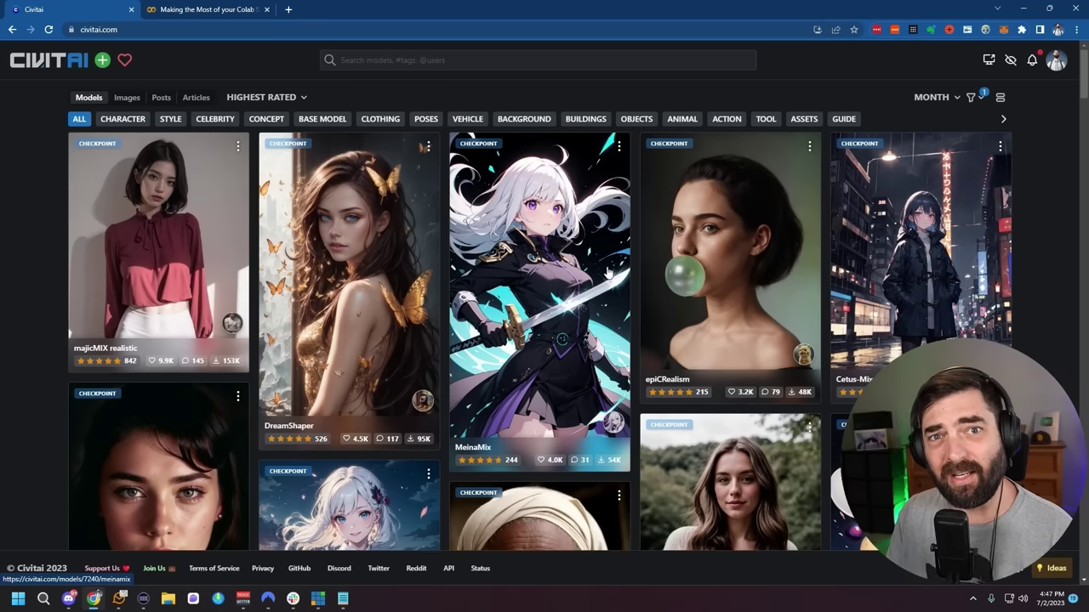
pyautogui.scroll(-6, 190, 251)
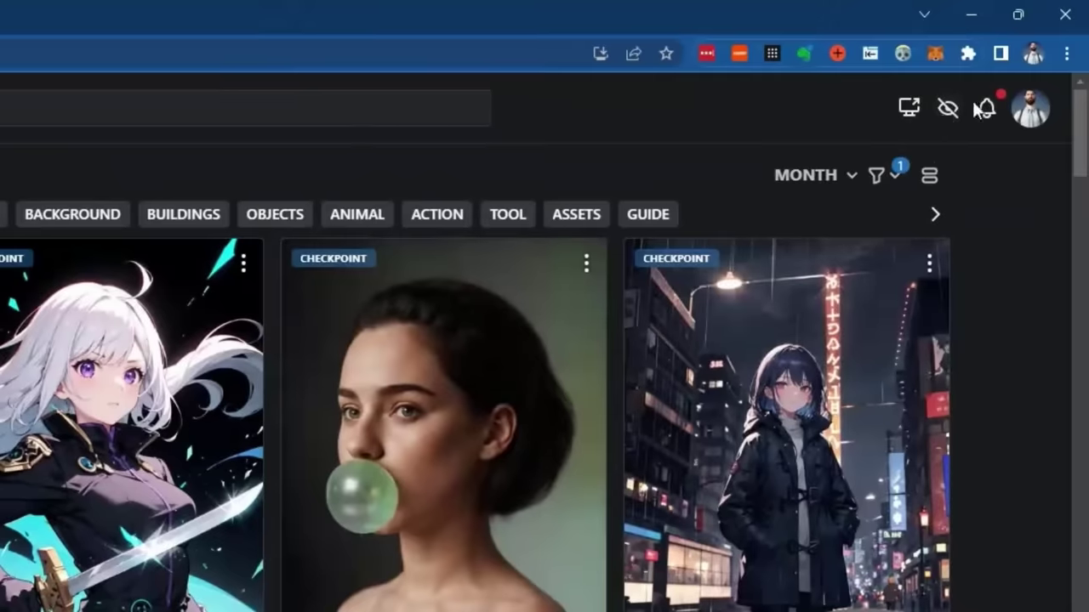
pyautogui.moveTo(1007, 66)
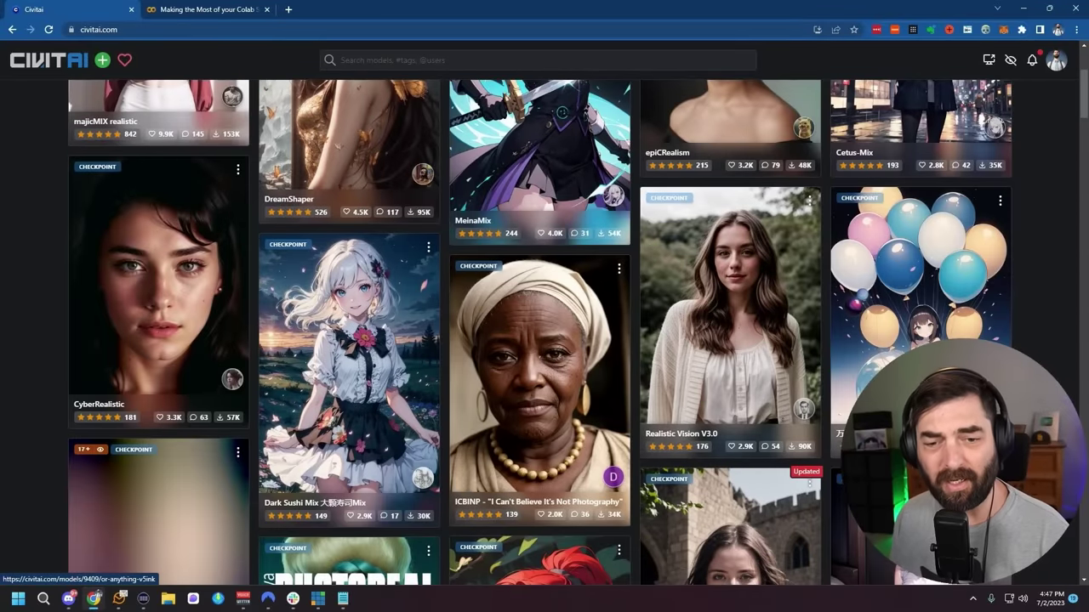
pyautogui.scroll(-10, 808, 482)
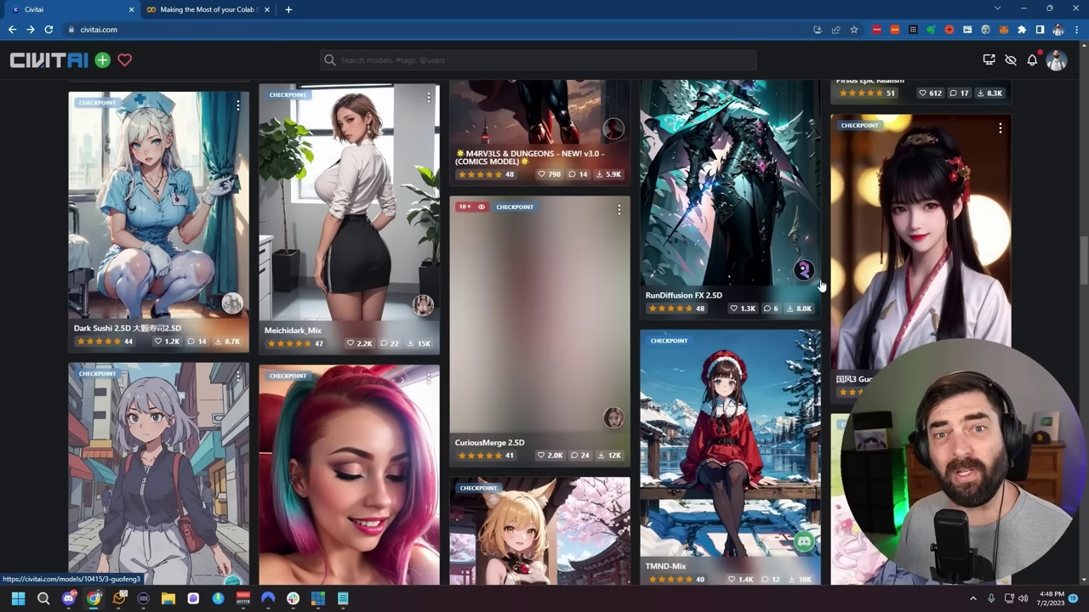
pyautogui.scroll(-1, 629, 281)
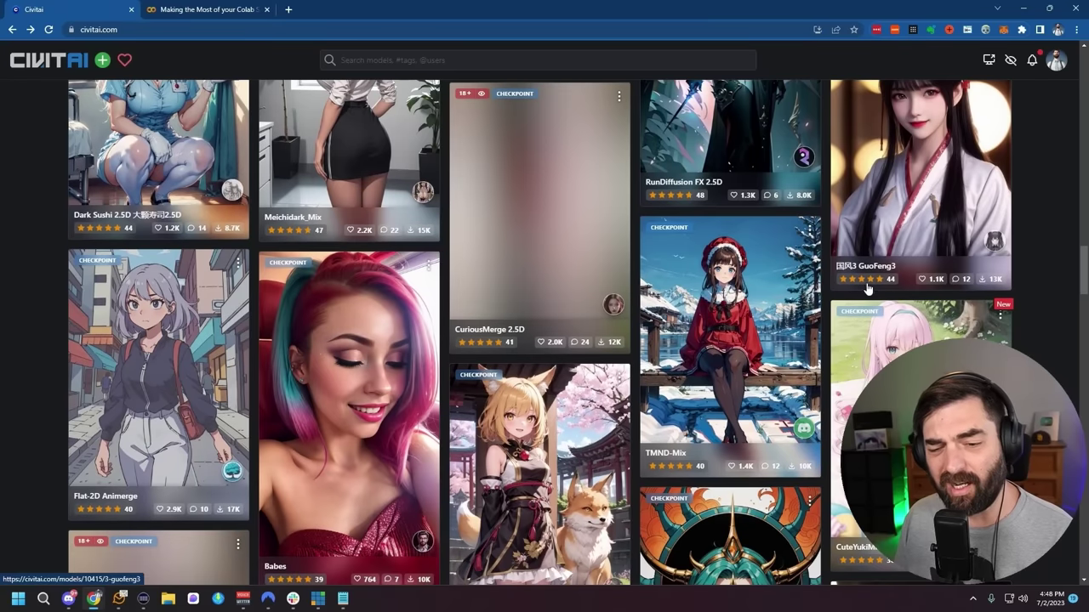
pyautogui.scroll(-3, 838, 346)
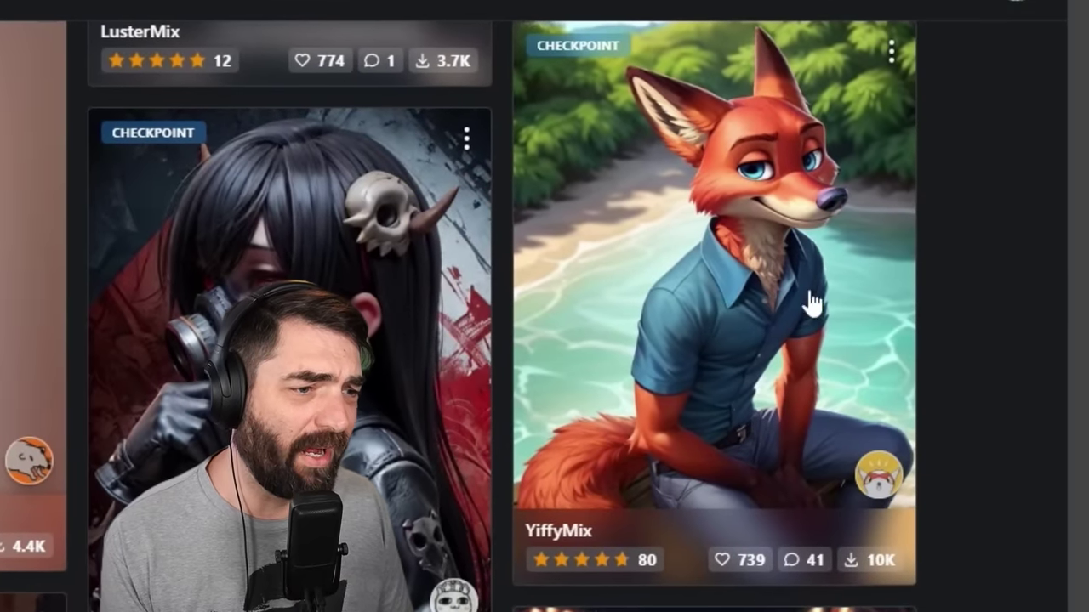
# Step: Open the YiffyMix checkpoint page, look through its sample images and download the YiffyMix3 version
pyautogui.click(717, 340)
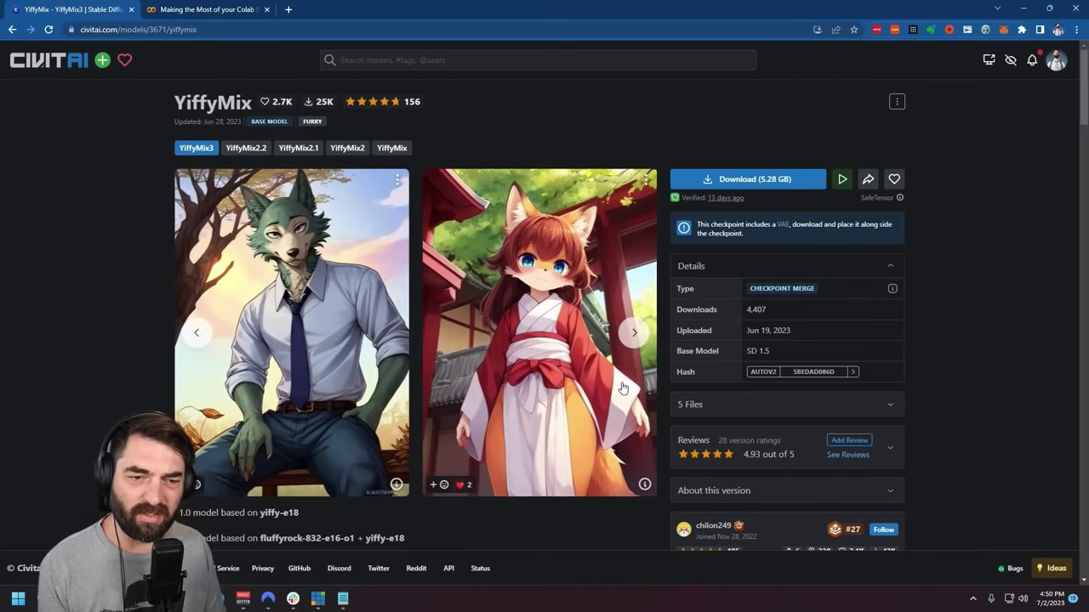
pyautogui.click(634, 334)
pyautogui.click(636, 335)
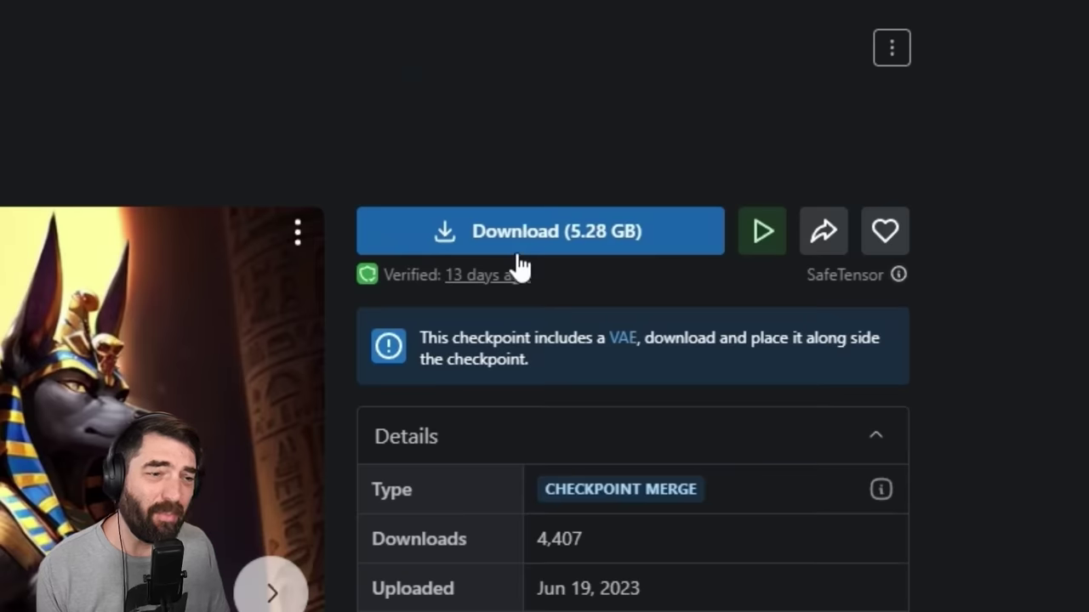
pyautogui.click(623, 254)
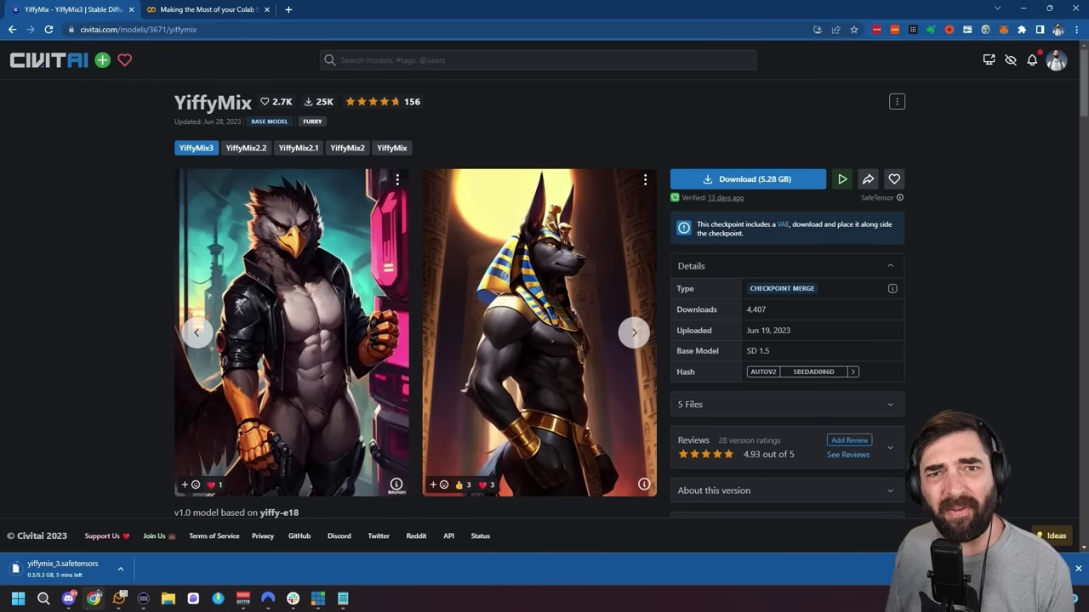
# Step: Return to the Civitai model gallery and filter it by the LoRA model type instead of Checkpoint
pyautogui.click(46, 61)
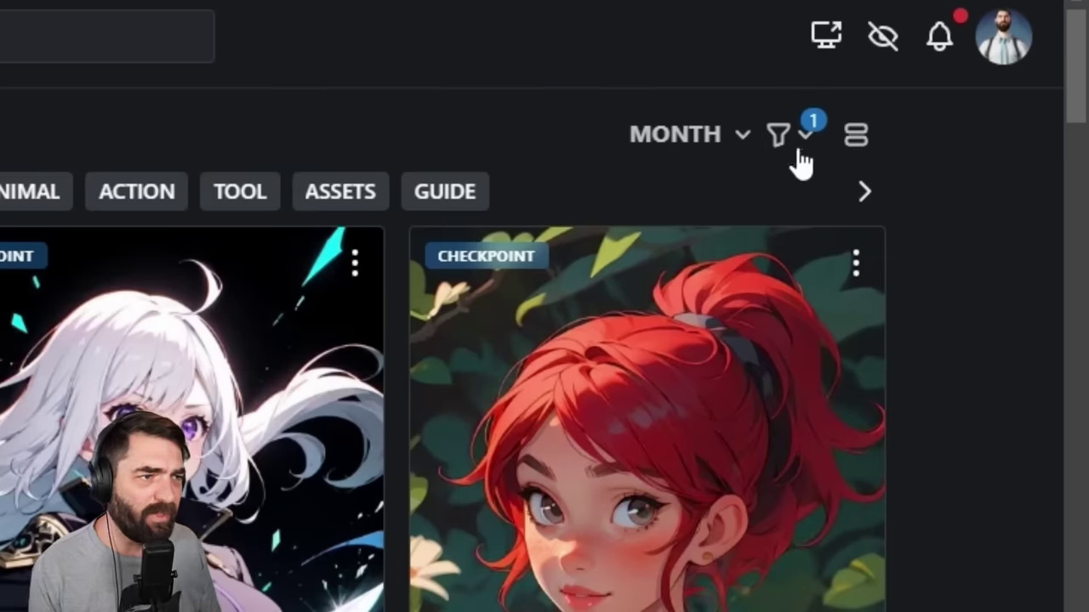
pyautogui.click(798, 149)
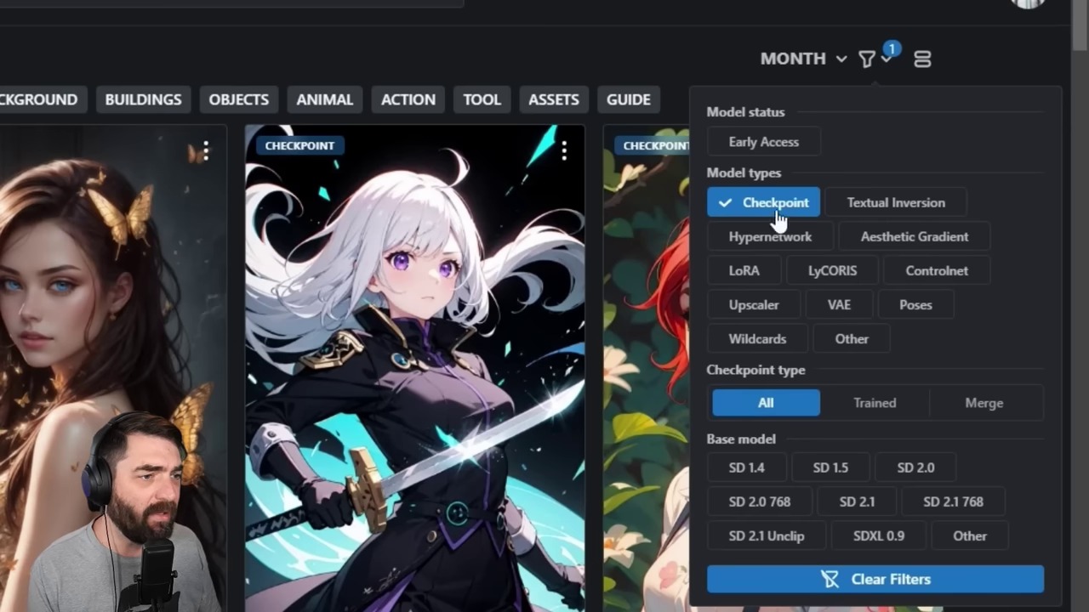
pyautogui.click(606, 432)
pyautogui.click(765, 211)
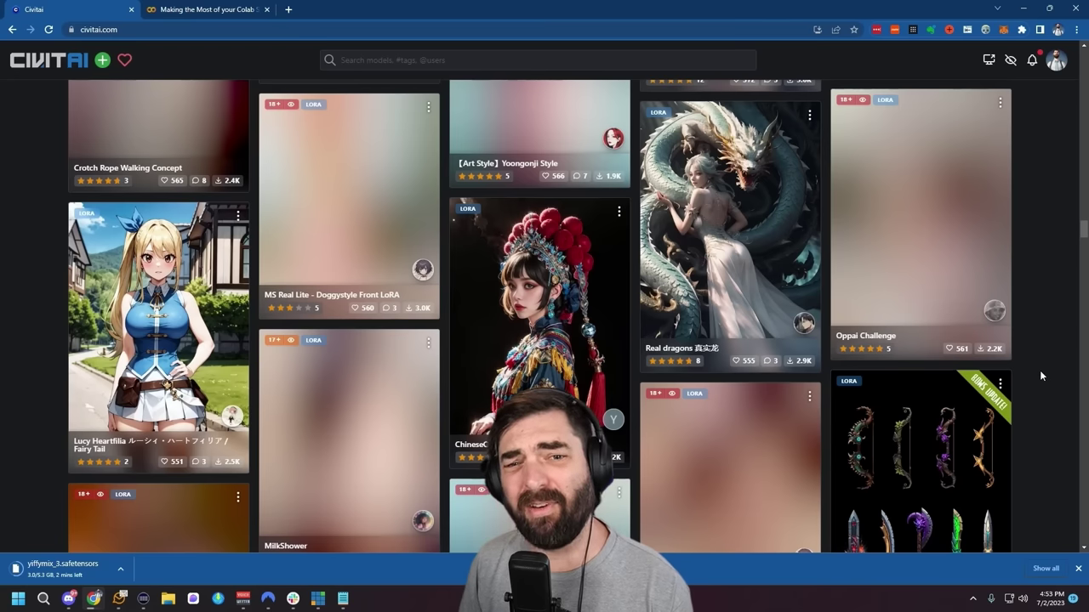
# Step: Find the Bubble Drip LoRA in the gallery, look through its sample images and download it
pyautogui.scroll(-4, 1051, 353)
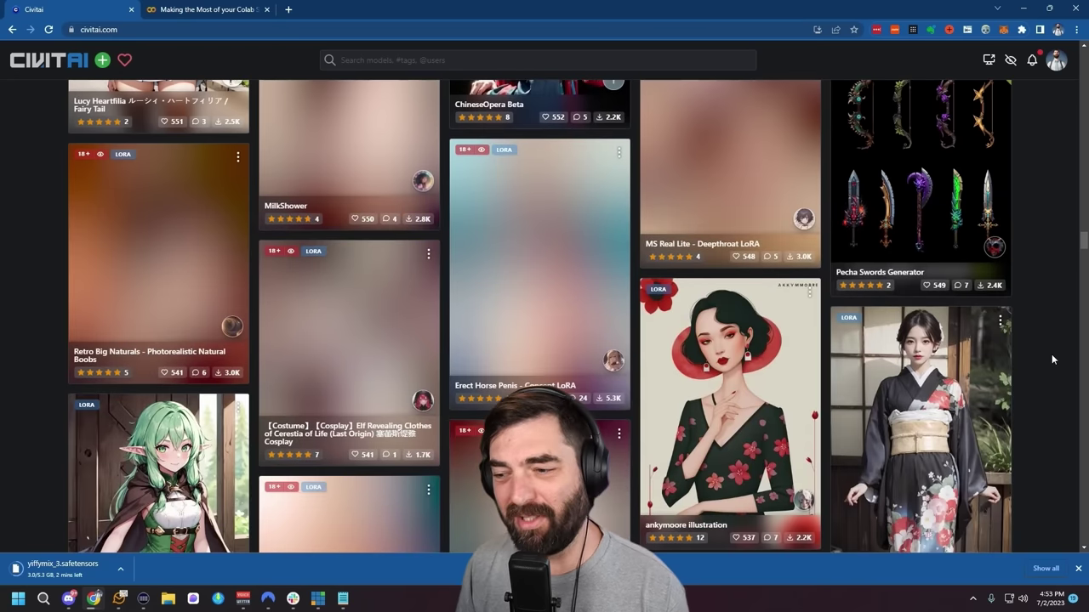
pyautogui.scroll(-3, 1051, 354)
pyautogui.scroll(-5, 1060, 355)
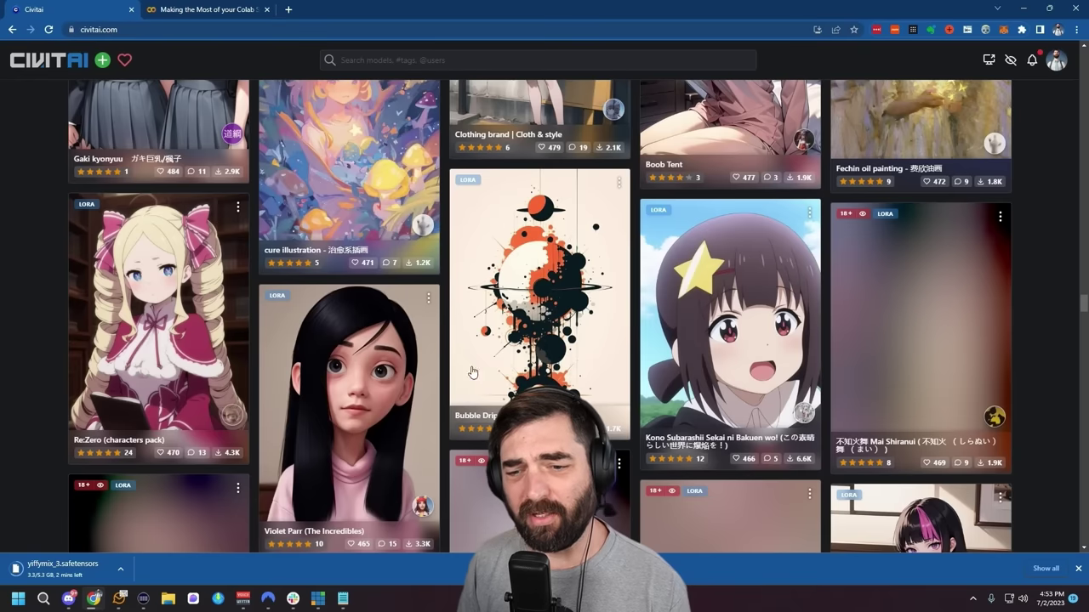
pyautogui.click(525, 325)
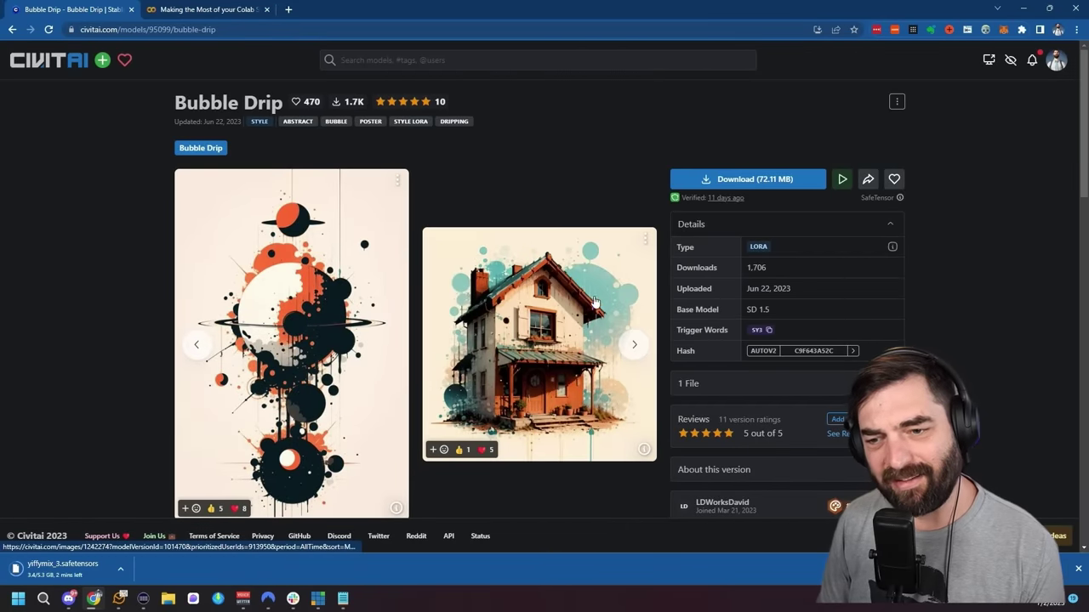
pyautogui.click(632, 343)
pyautogui.click(633, 343)
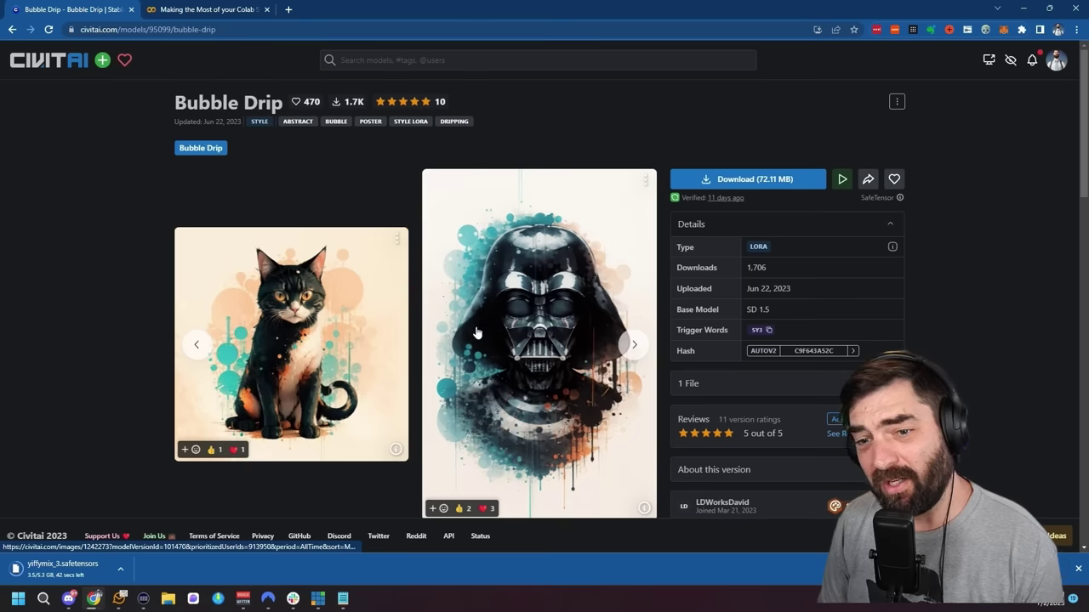
pyautogui.click(634, 345)
pyautogui.click(634, 346)
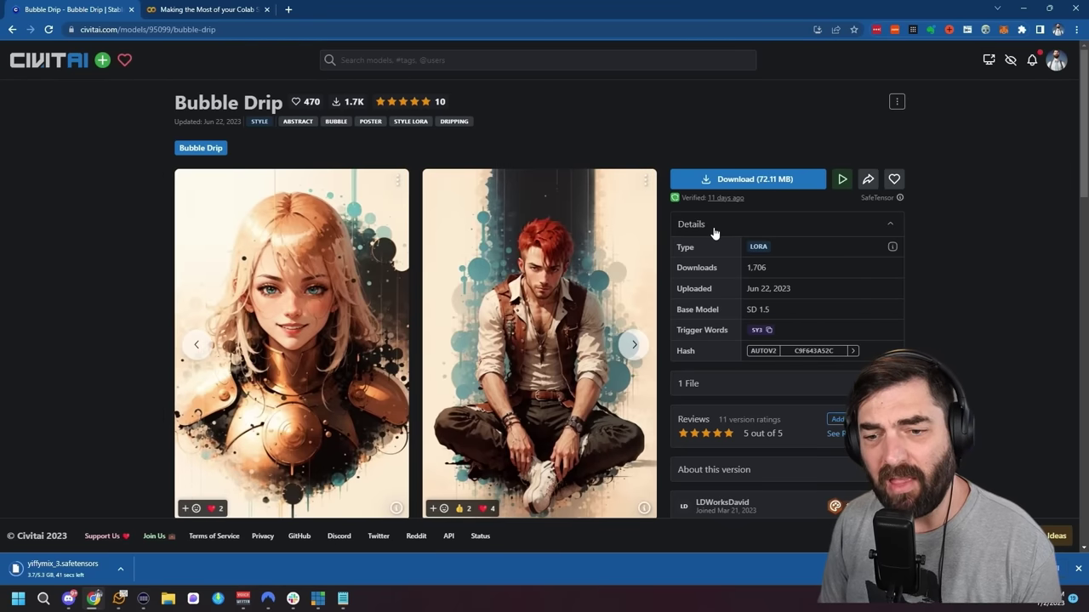
pyautogui.click(634, 345)
pyautogui.click(755, 179)
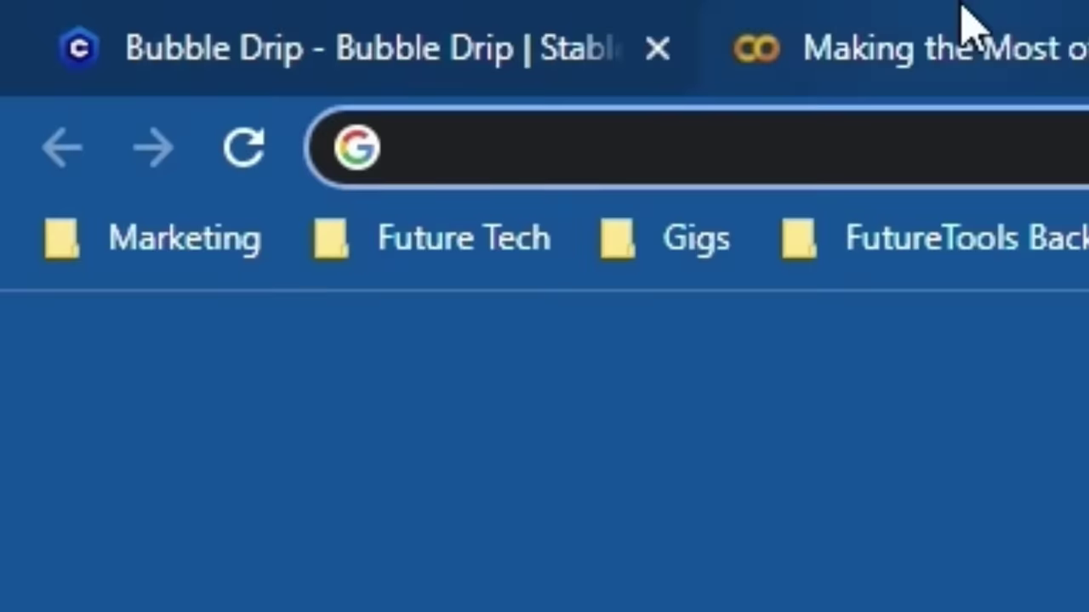
# Step: Go to Motion Array, search the stock videos for dancing and open the Surreal, Futuristic Dancing Girls footage
pyautogui.write('motion')
pyautogui.press('Return')
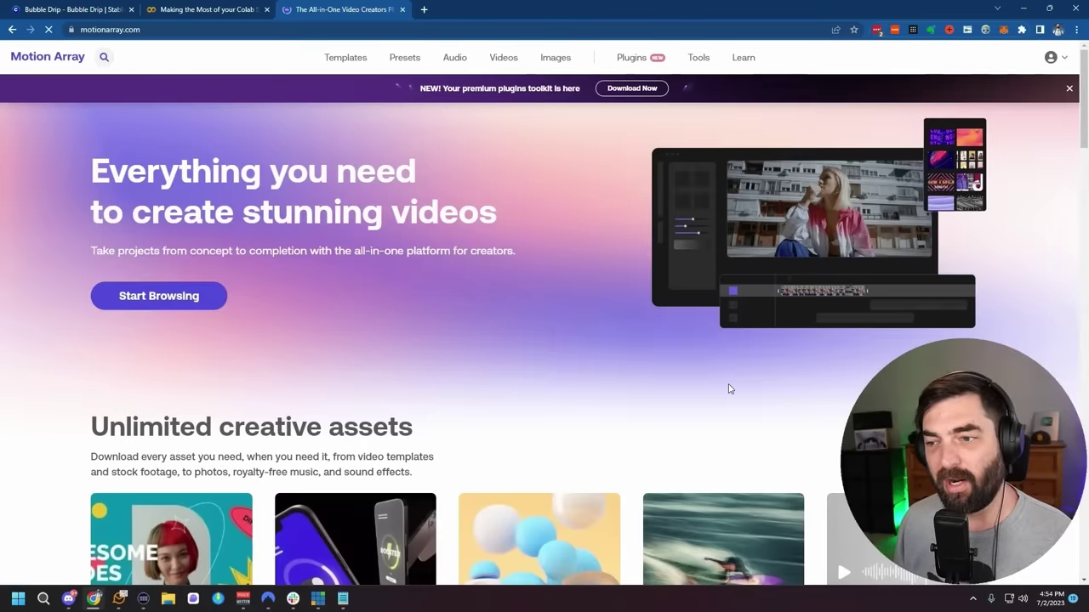
pyautogui.moveTo(442, 73)
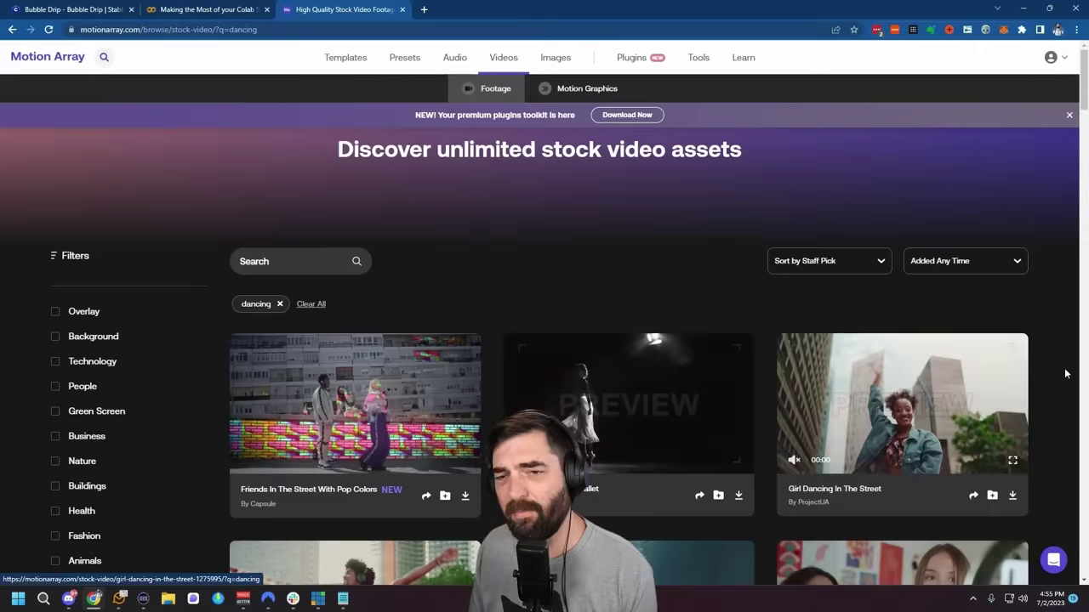
pyautogui.click(505, 343)
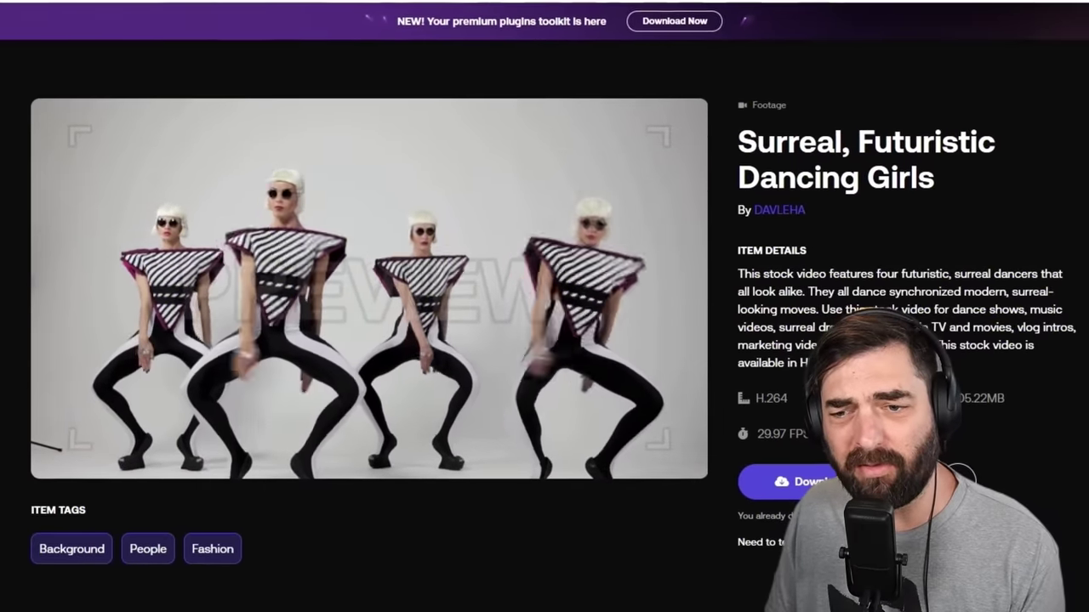
pyautogui.moveTo(462, 306)
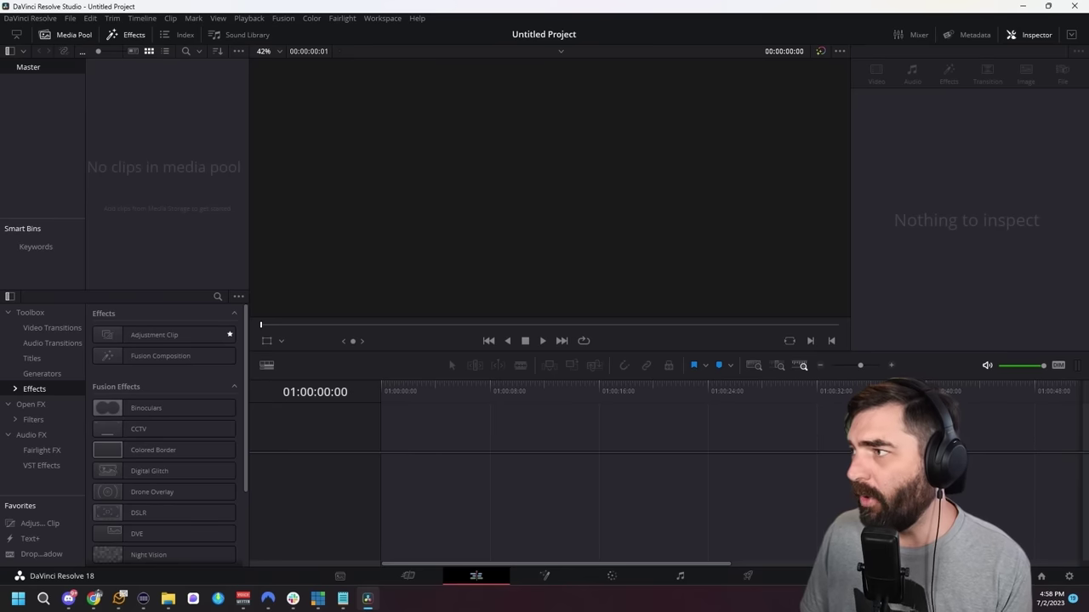
# Step: In DaVinci Resolve, place the dancing clip on a timeline with matching frame rate and trim it to about 12 seconds
pyautogui.moveTo(455, 197); pyautogui.dragTo(413, 423)
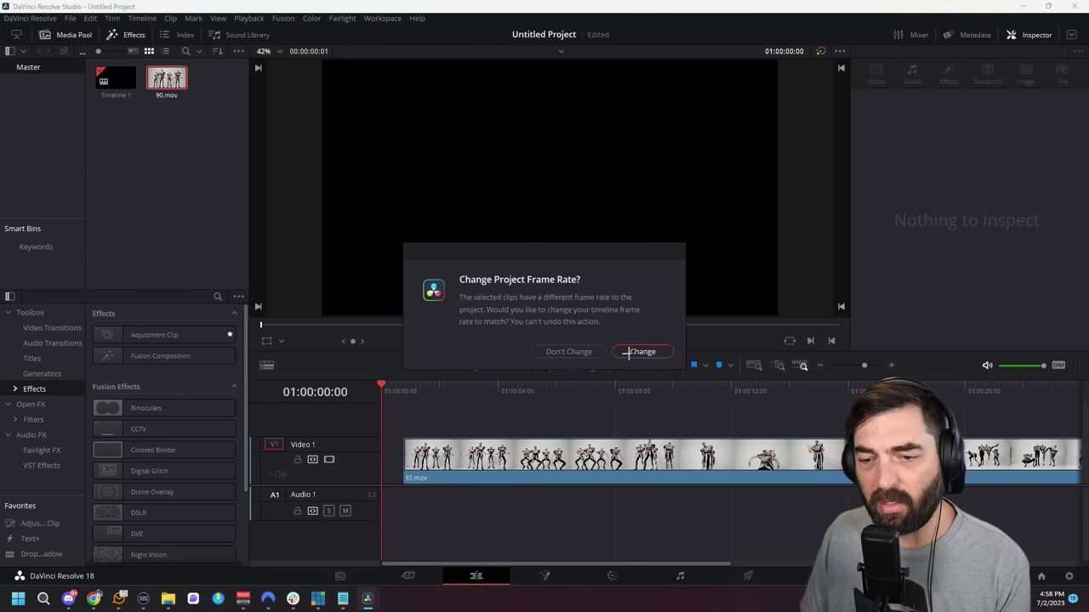
pyautogui.click(627, 351)
pyautogui.moveTo(791, 391)
pyautogui.mouseDown()
pyautogui.moveTo(800, 391)
pyautogui.moveTo(783, 396)
pyautogui.moveTo(796, 393)
pyautogui.mouseUp()
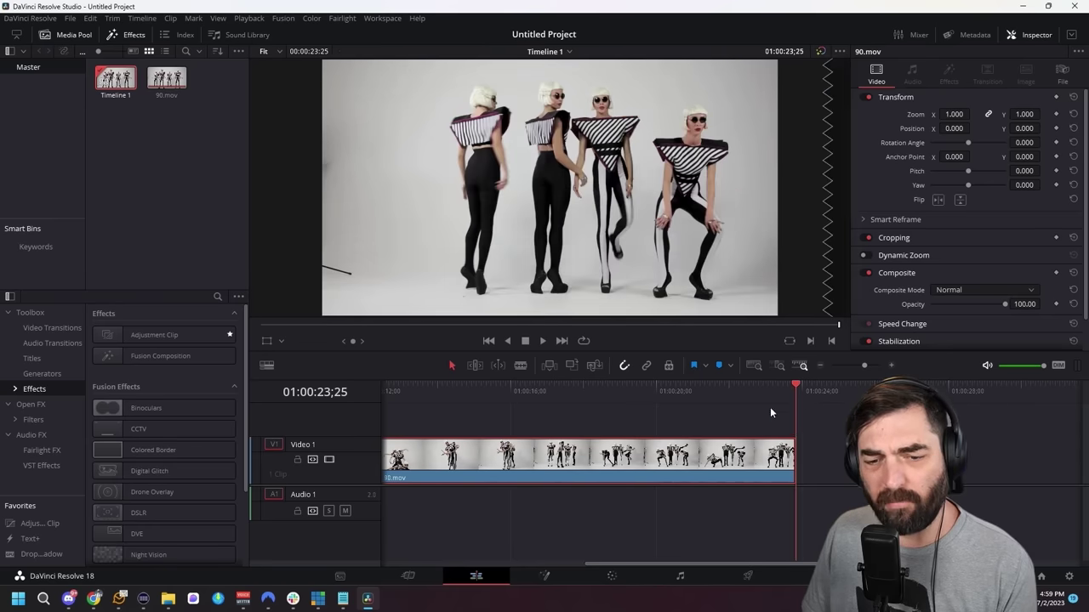
pyautogui.moveTo(579, 566); pyautogui.dragTo(402, 551)
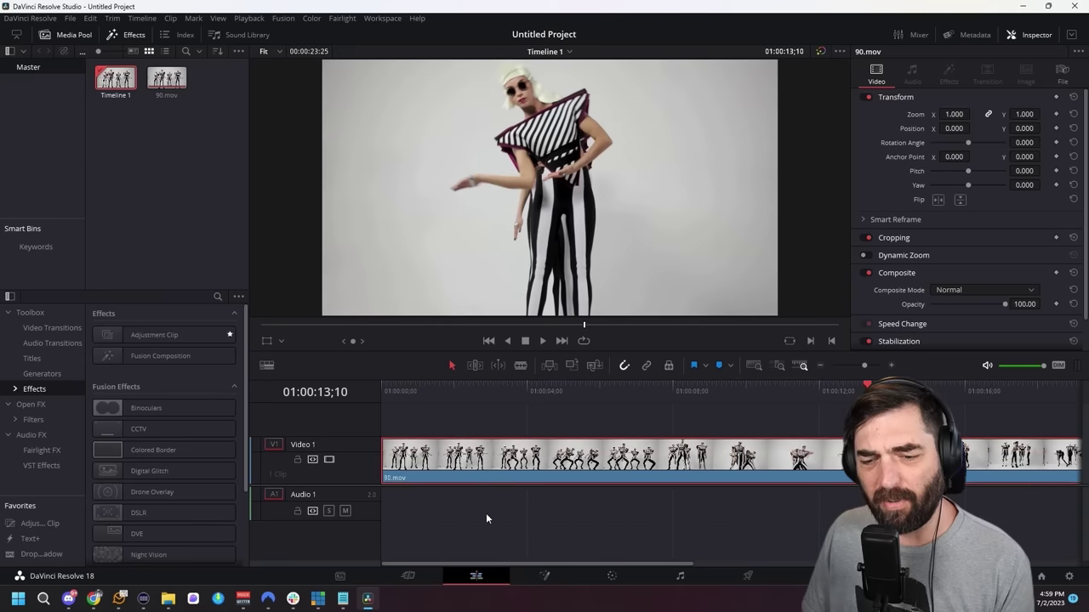
pyautogui.moveTo(414, 408); pyautogui.dragTo(449, 400)
pyautogui.hotkey('ctrl', 'b')
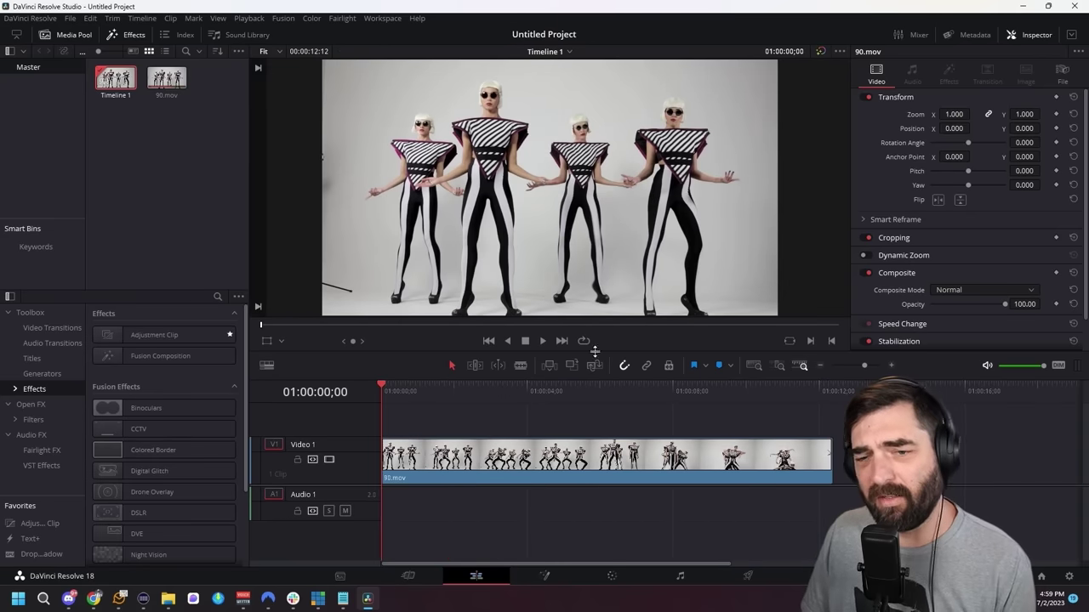
pyautogui.press('space')
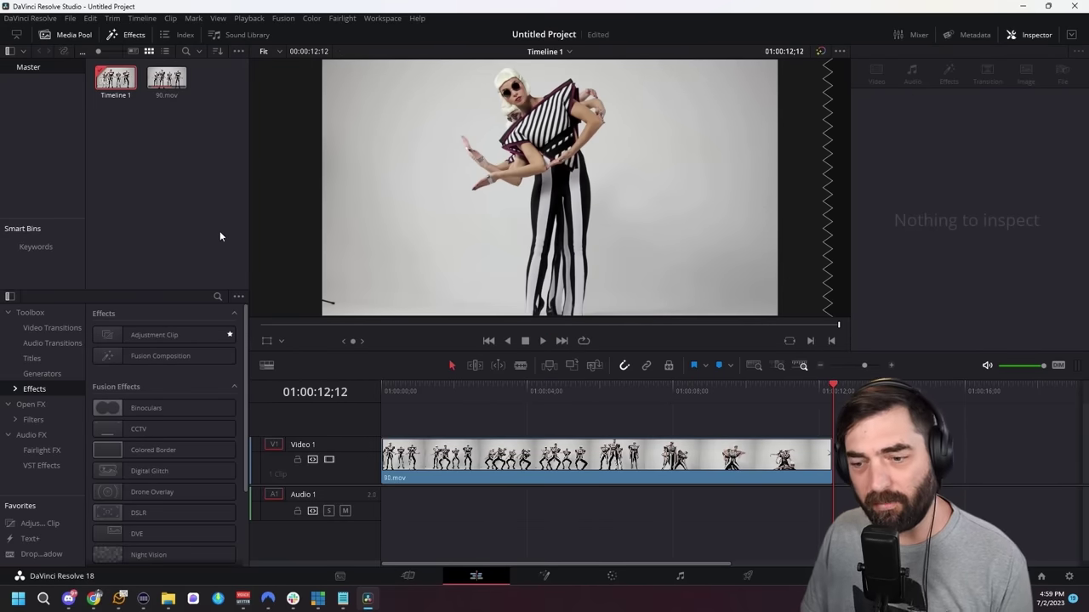
# Step: Set the Future Dance export's resolution to 1280 x 720 HD 720P and add it to the render queue
pyautogui.click(747, 577)
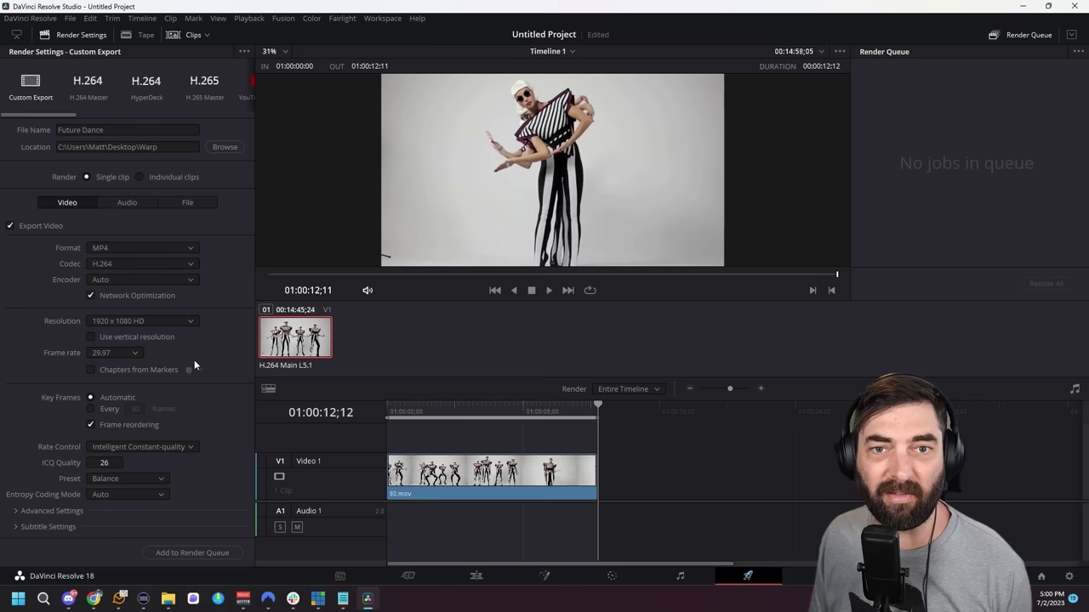
pyautogui.click(176, 321)
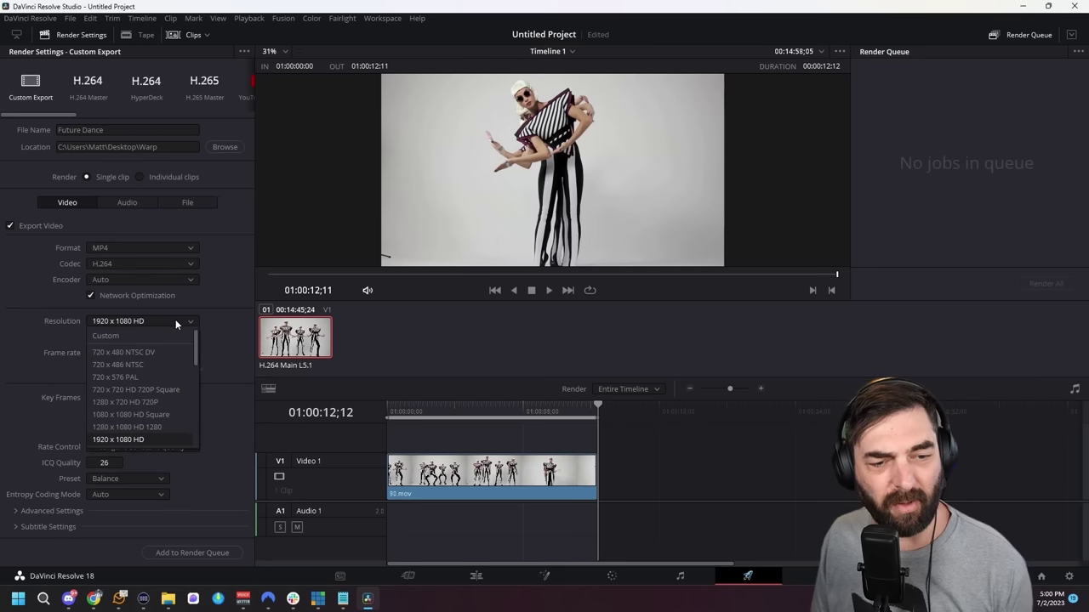
pyautogui.click(169, 397)
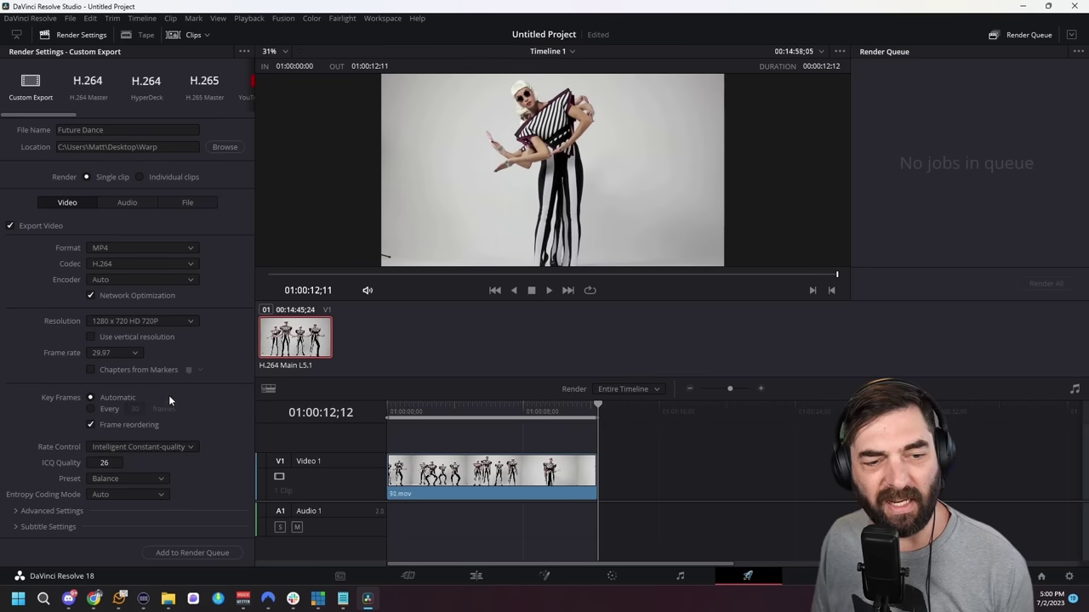
pyautogui.click(192, 553)
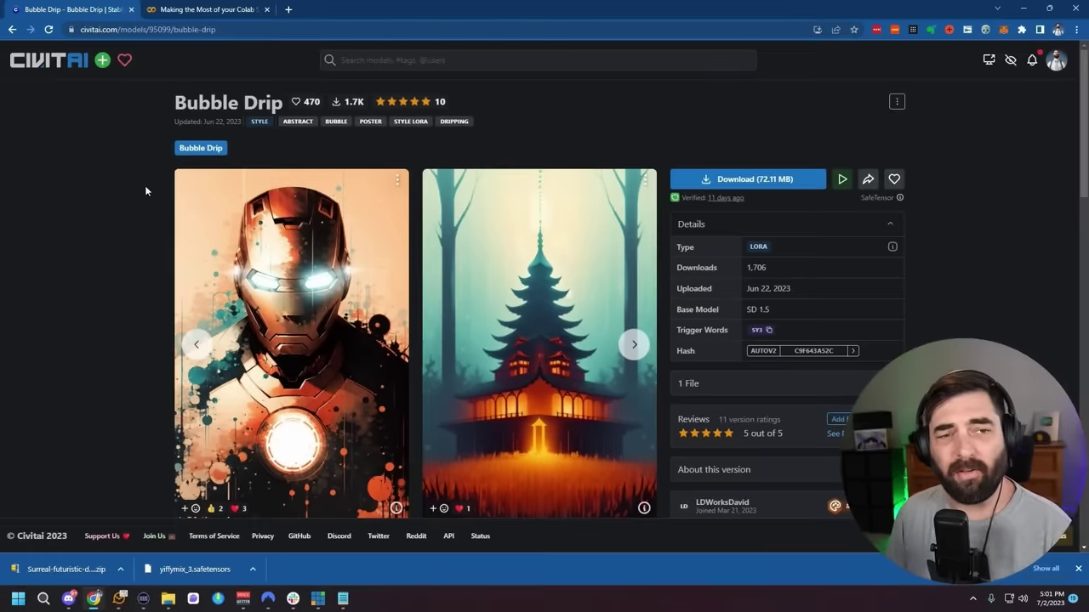
# Step: Dismiss the browser's finished downloads and upload stable_warpfusion_v0_15_5.ipynb from the Warp folder to Google Colab
pyautogui.click(1076, 569)
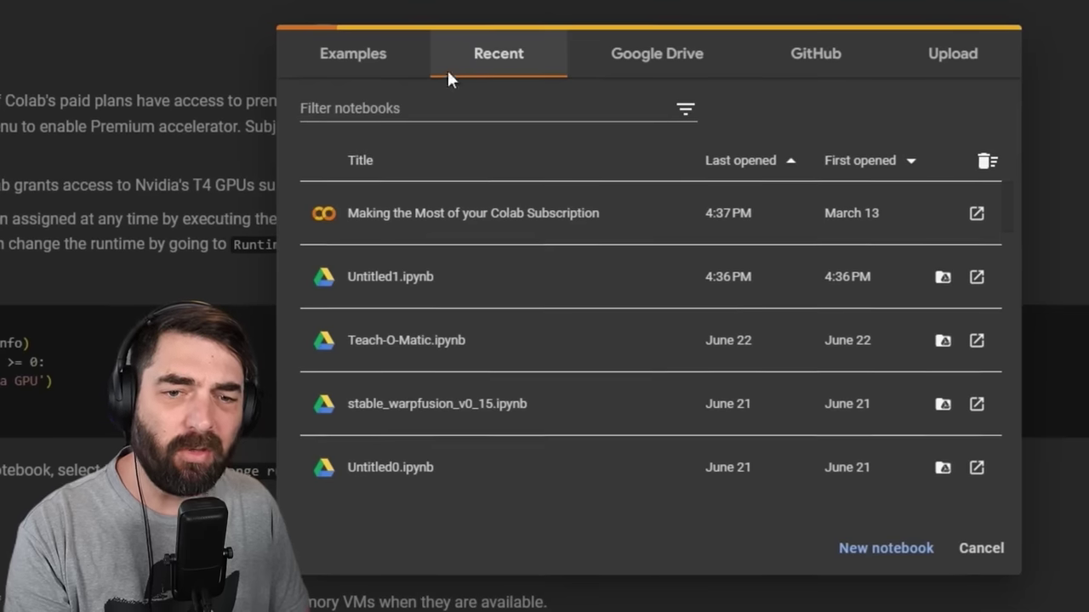
pyautogui.click(960, 56)
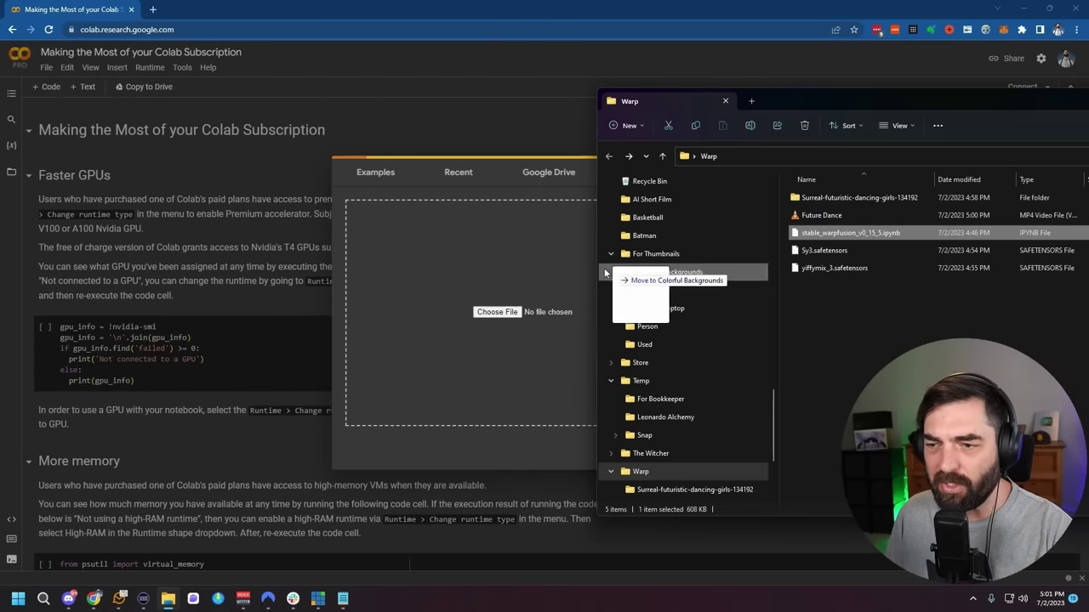
pyautogui.moveTo(465, 292); pyautogui.dragTo(442, 288)
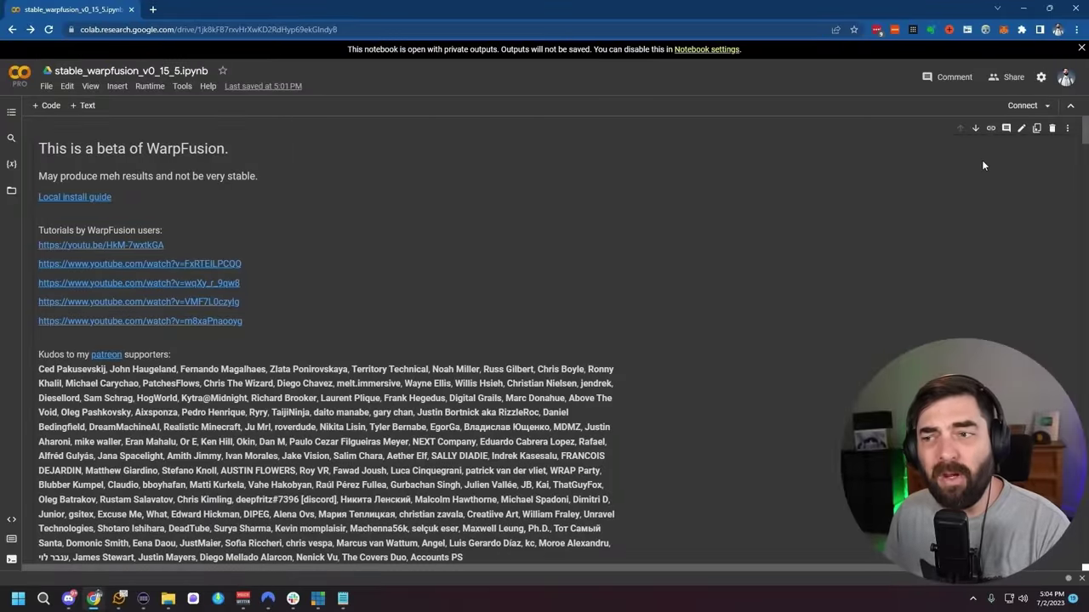
# Step: Skim the whole notebook, from the basic settings through the render settings to the video creation section
pyautogui.scroll(-20, 408, 289)
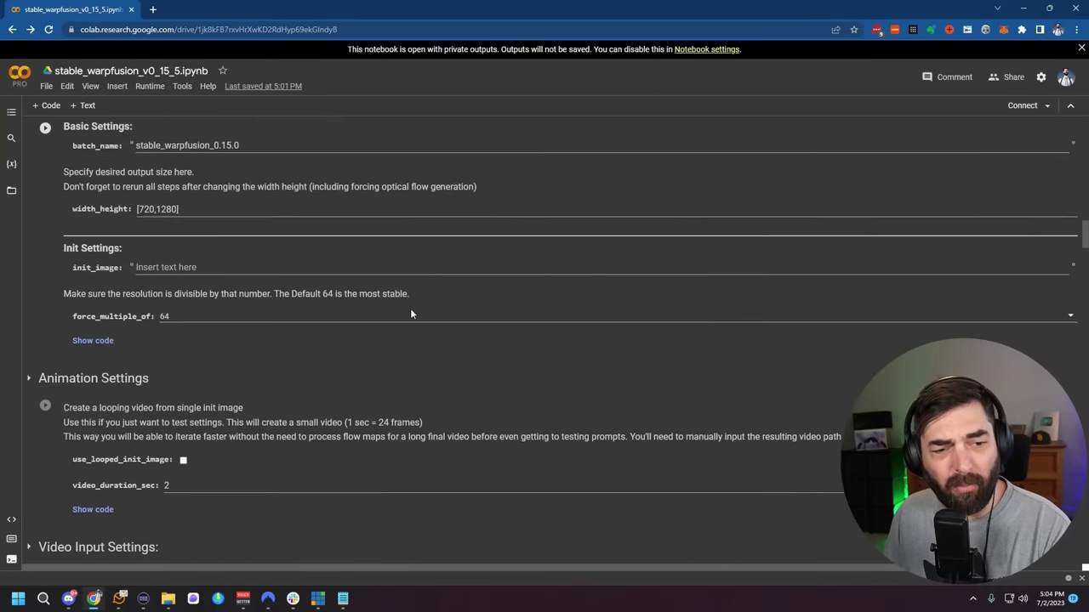
pyautogui.scroll(-20, 404, 323)
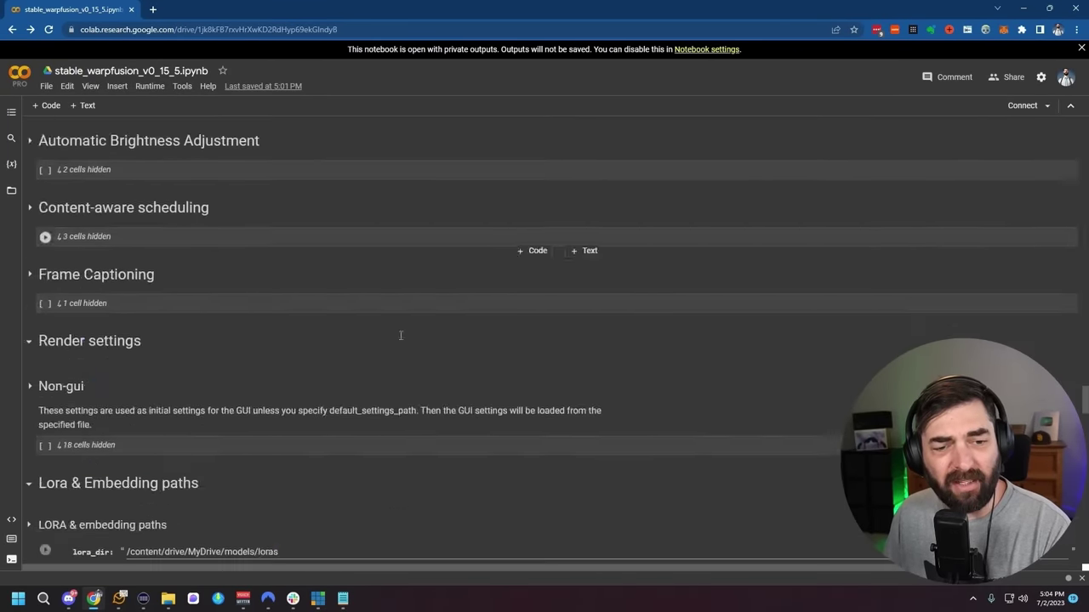
pyautogui.scroll(10, 426, 373)
pyautogui.scroll(-15, 436, 376)
pyautogui.scroll(20, 453, 410)
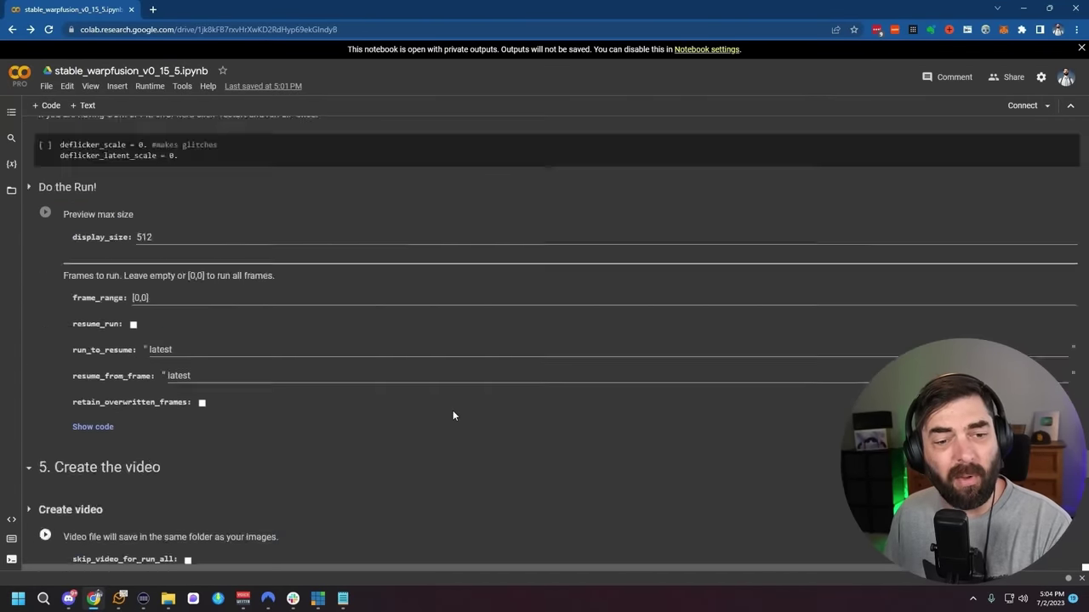
pyautogui.scroll(10, 393, 390)
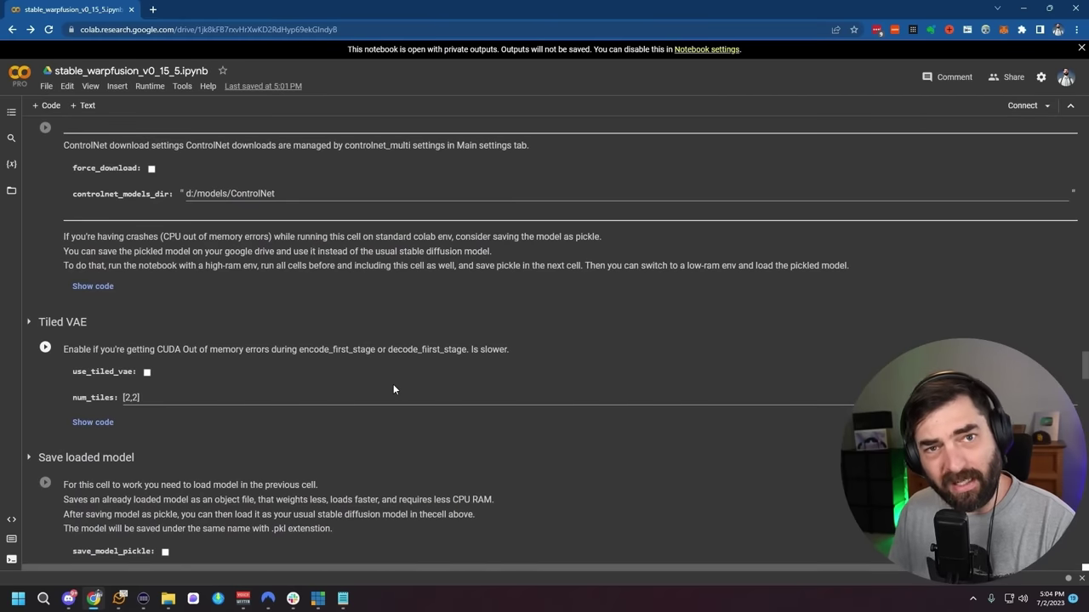
pyautogui.scroll(20, 478, 473)
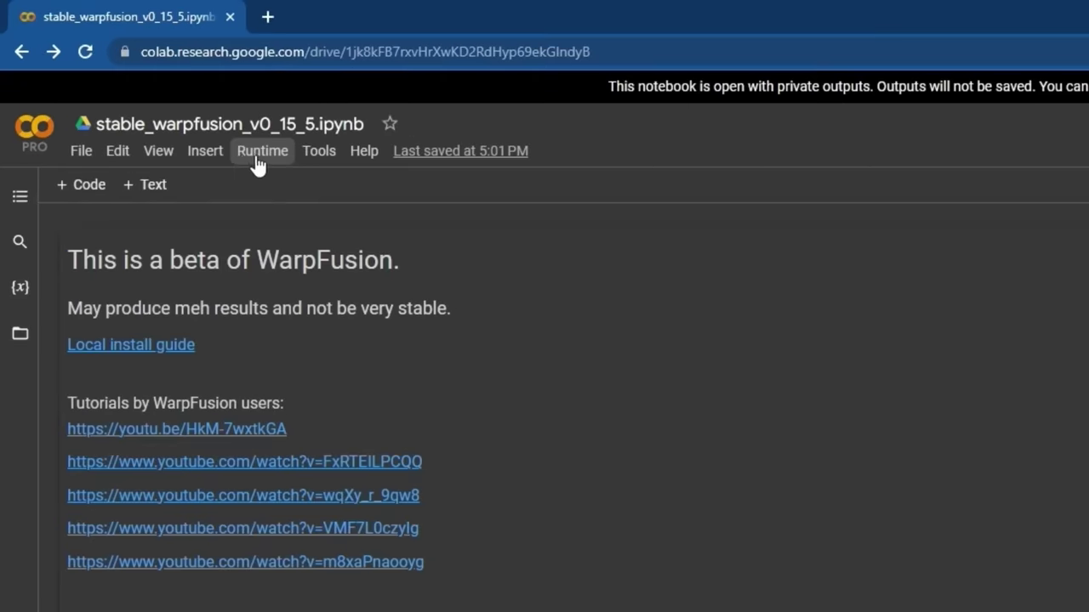
# Step: Change the notebook's GPU type to A100, save the notebook settings and connect to the runtime
pyautogui.click(149, 90)
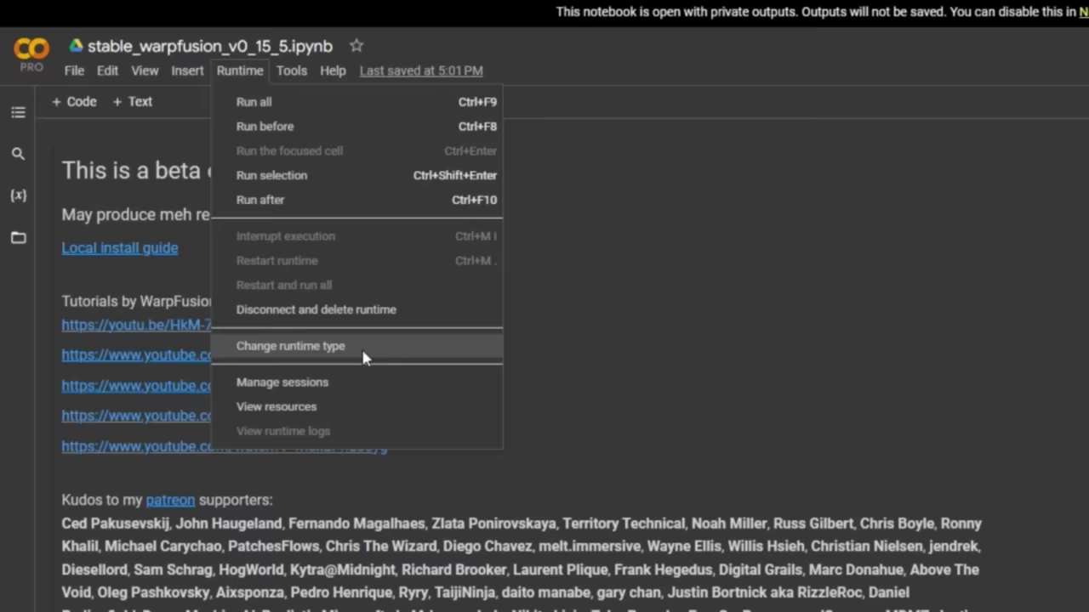
pyautogui.click(472, 458)
pyautogui.click(233, 308)
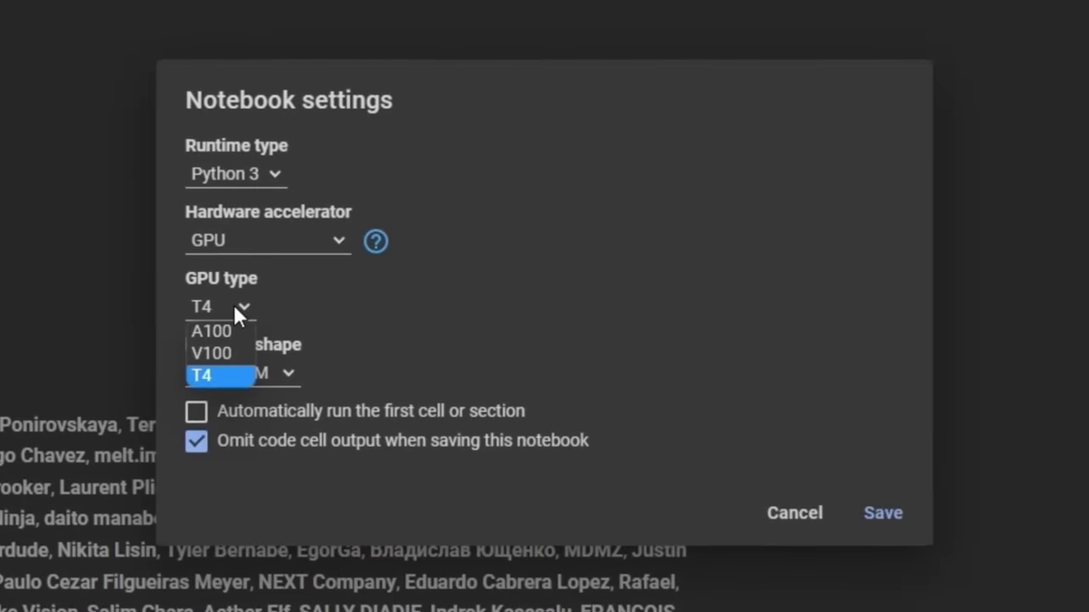
pyautogui.click(231, 330)
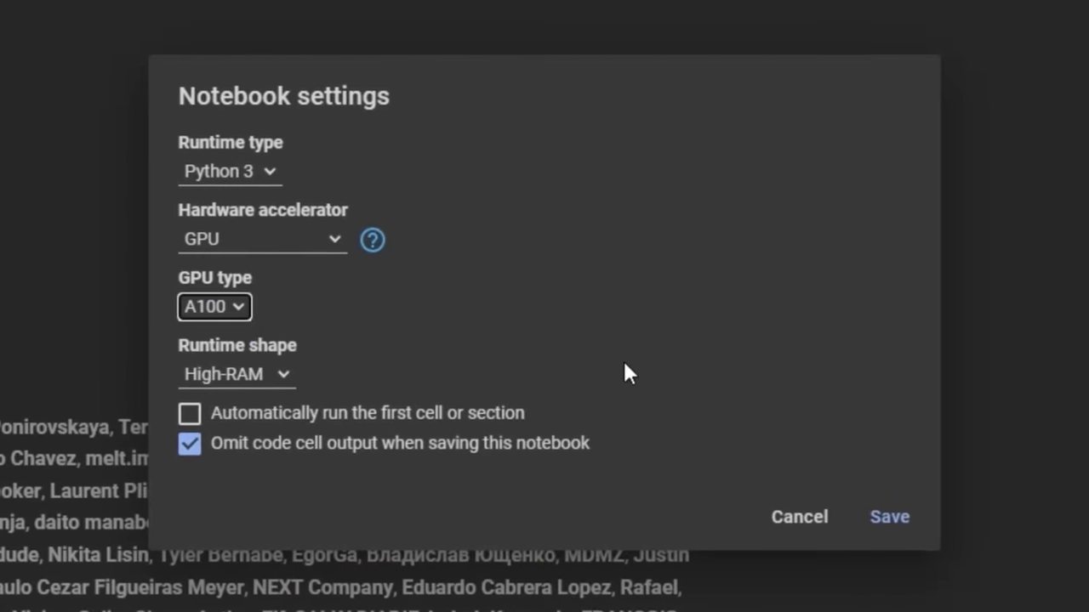
pyautogui.click(890, 517)
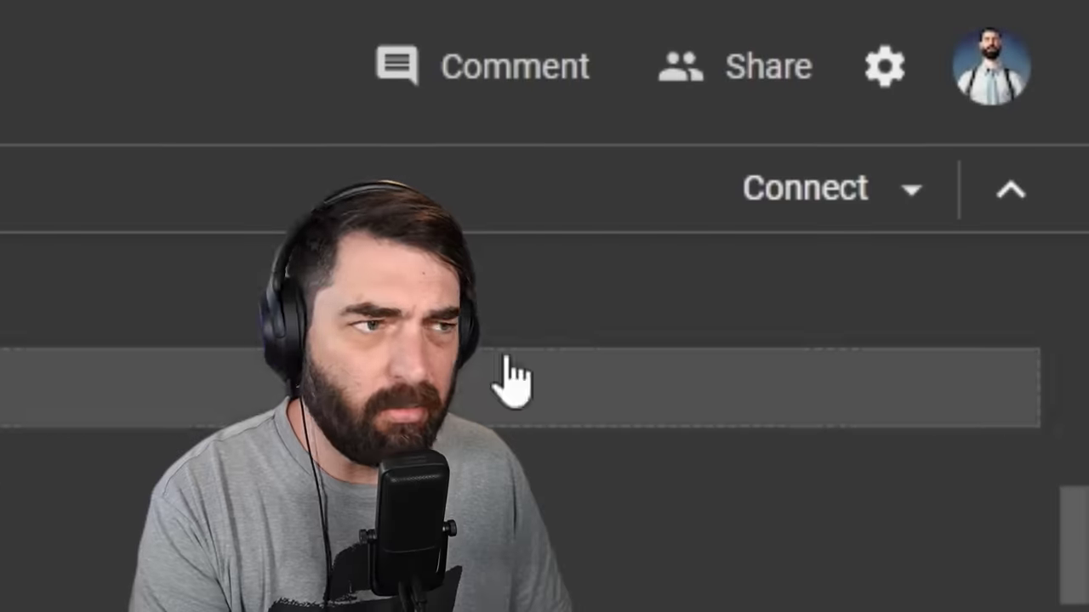
pyautogui.click(800, 201)
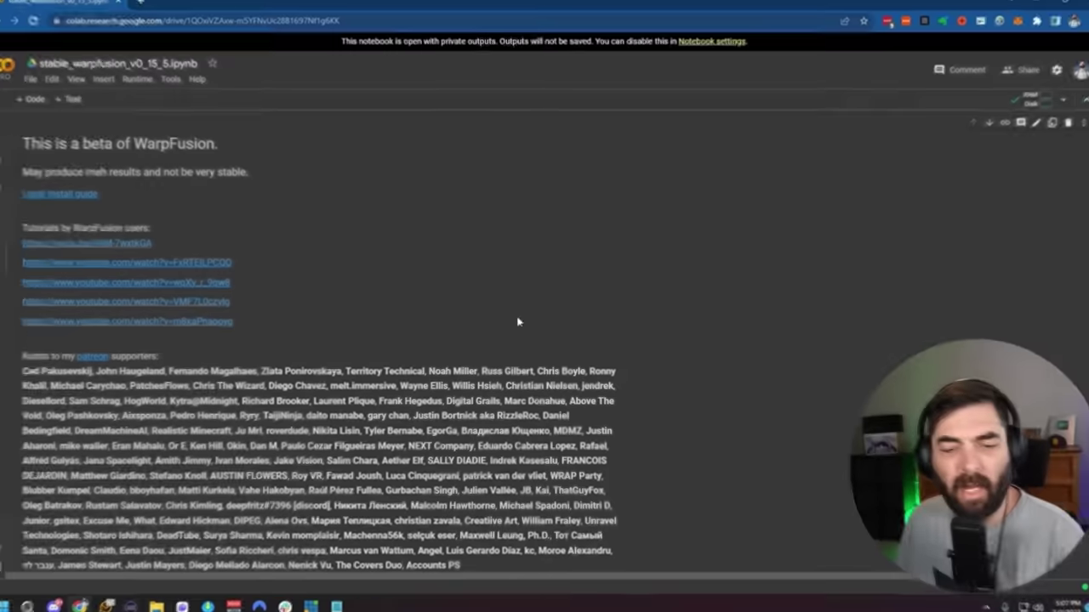
# Step: Run the 1.1 Prepare Folders cell and grant the notebook access to Google Drive
pyautogui.scroll(-2, 281, 323)
pyautogui.scroll(-6, 285, 315)
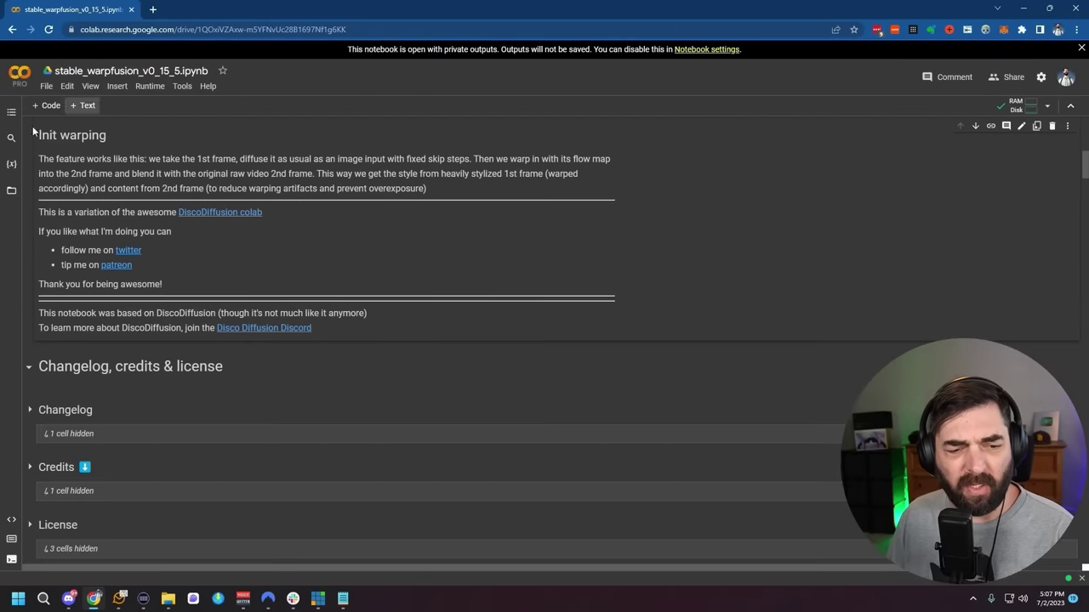
pyautogui.scroll(-3, 187, 290)
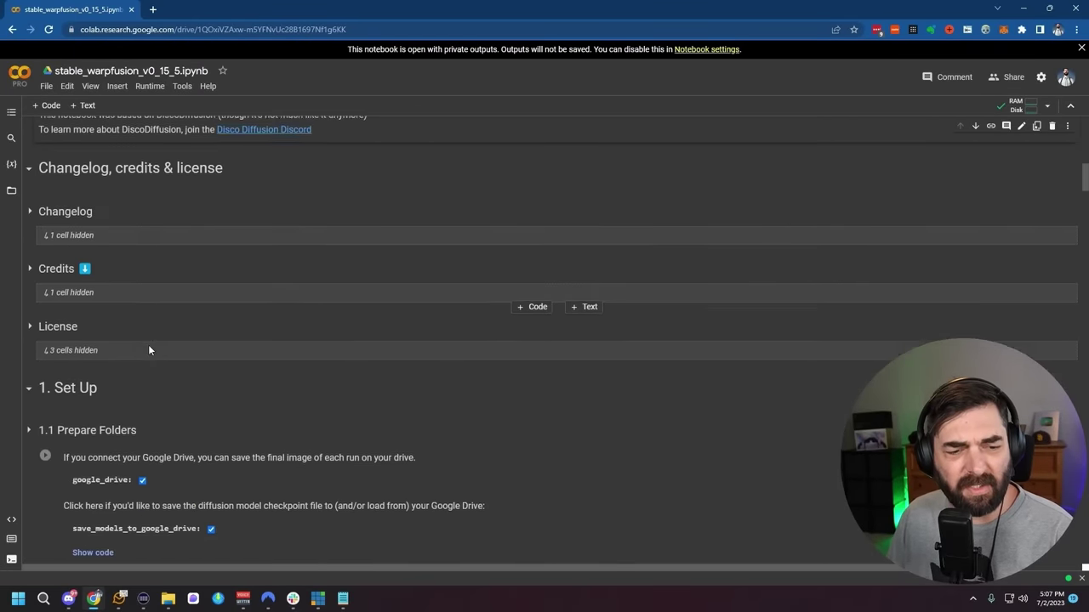
pyautogui.scroll(-1, 93, 238)
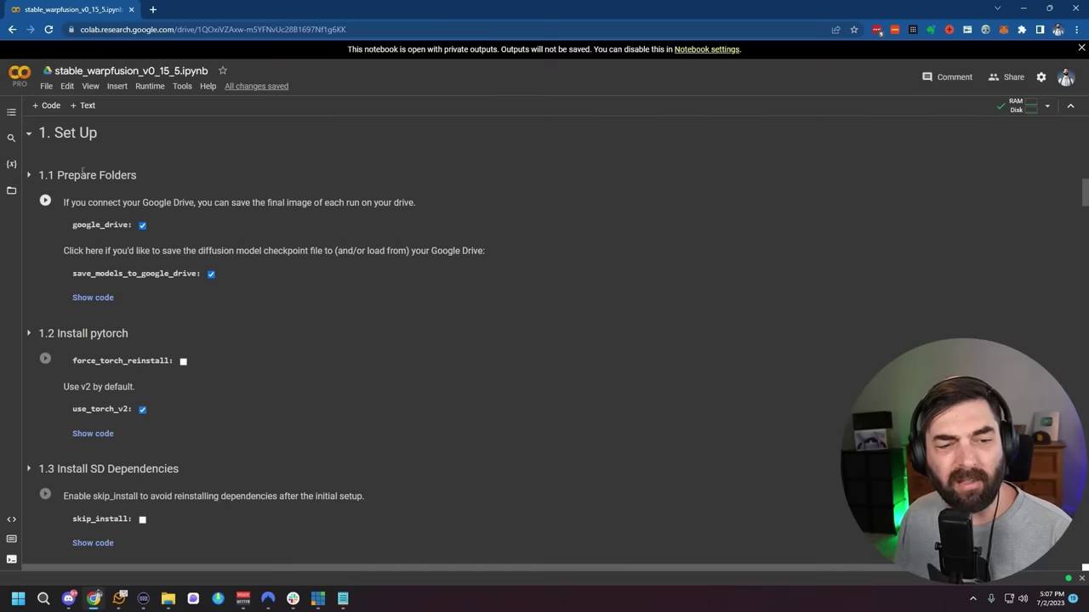
pyautogui.click(45, 202)
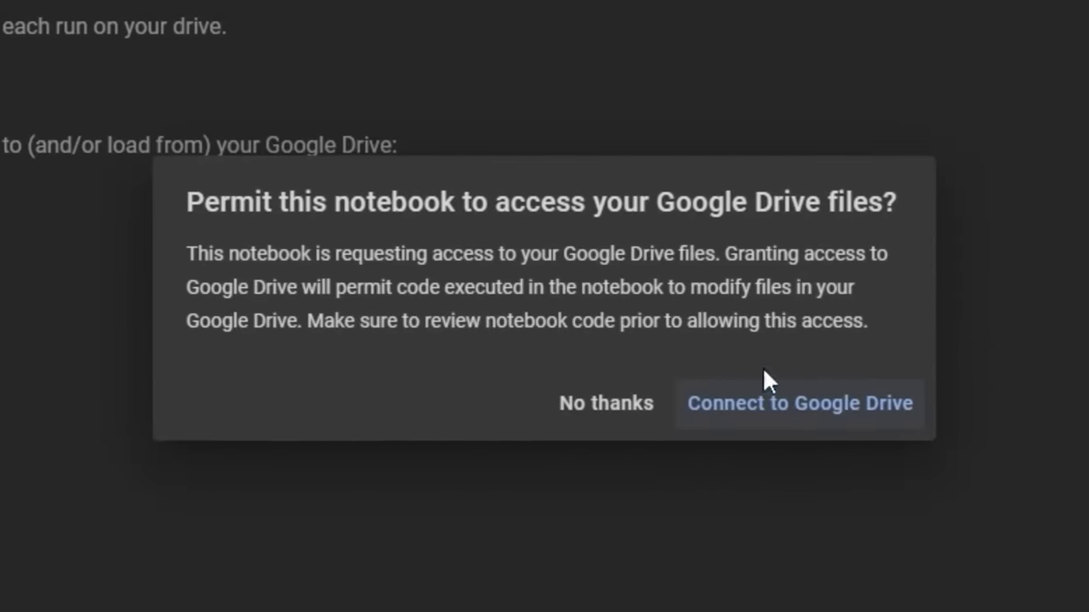
pyautogui.click(812, 413)
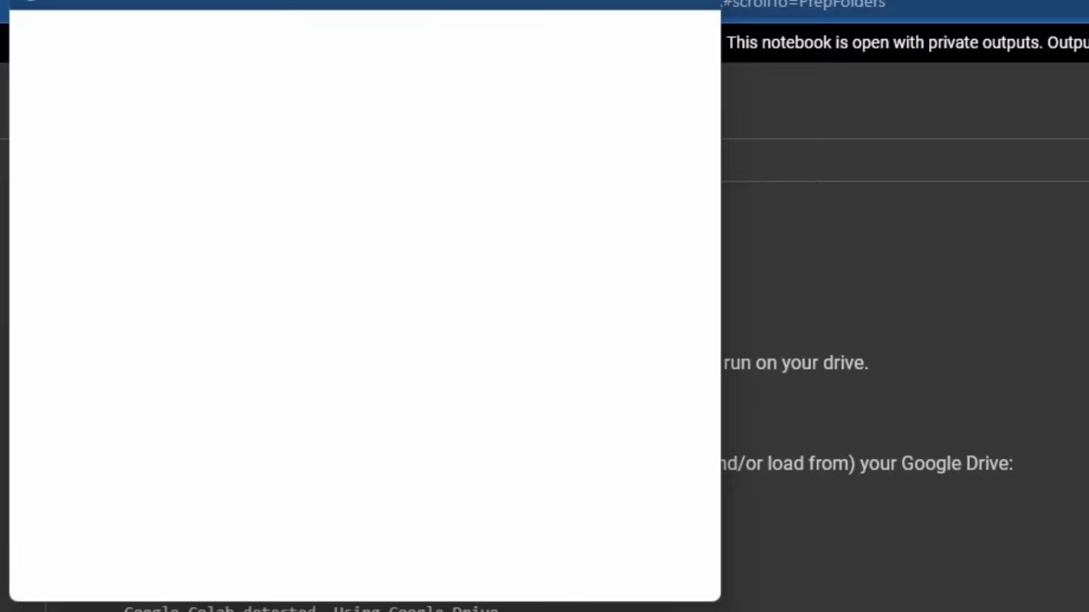
pyautogui.scroll(-5, 476, 247)
pyautogui.scroll(-3, 476, 247)
pyautogui.click(517, 455)
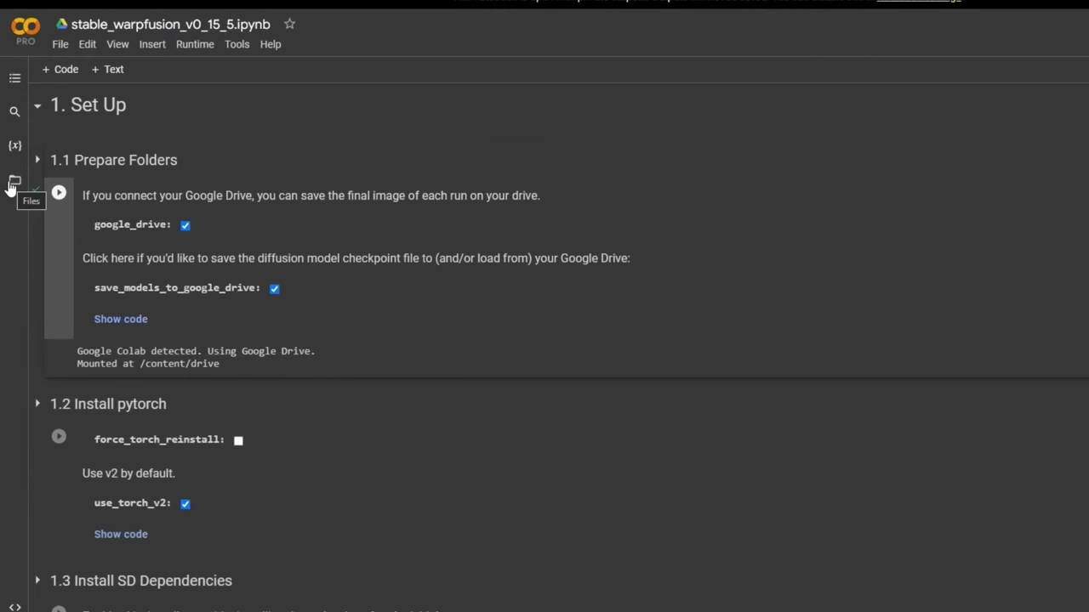
# Step: Show the notebook's file browser and expand the mounted MyDrive folder to look through its contents
pyautogui.click(13, 182)
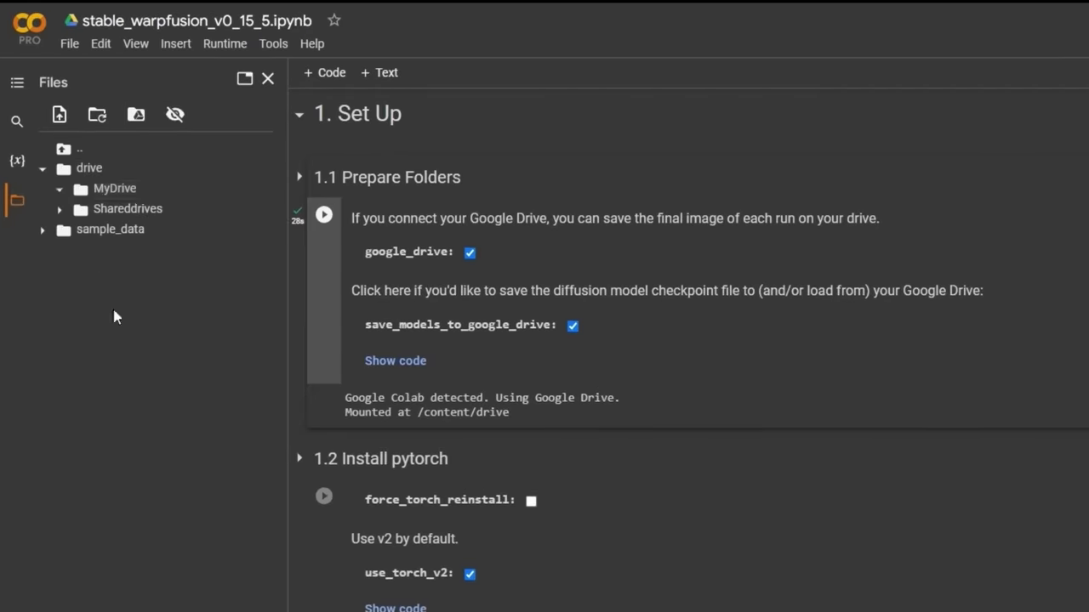
pyautogui.click(115, 188)
pyautogui.scroll(-15, 182, 364)
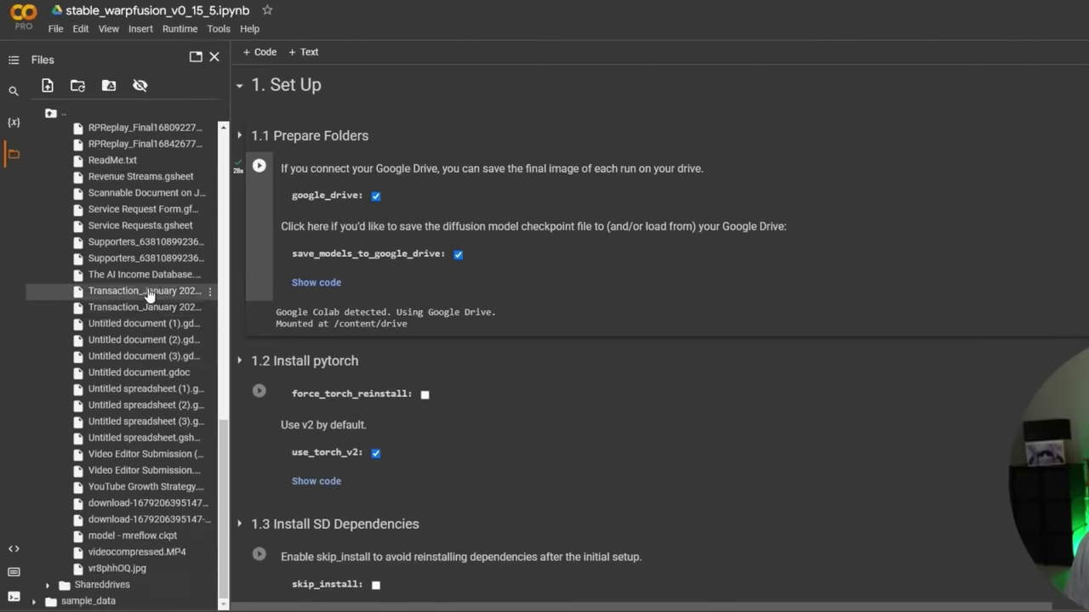
pyautogui.scroll(15, 148, 293)
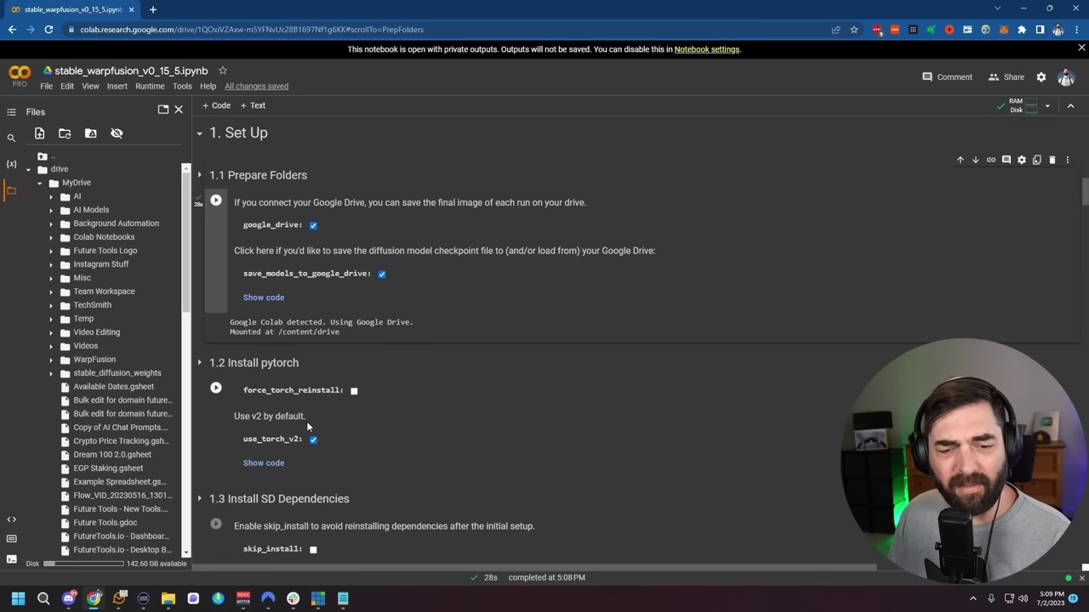
# Step: In the Basic Settings cell, set batch_name to Animated Dancers
pyautogui.scroll(-3, 411, 432)
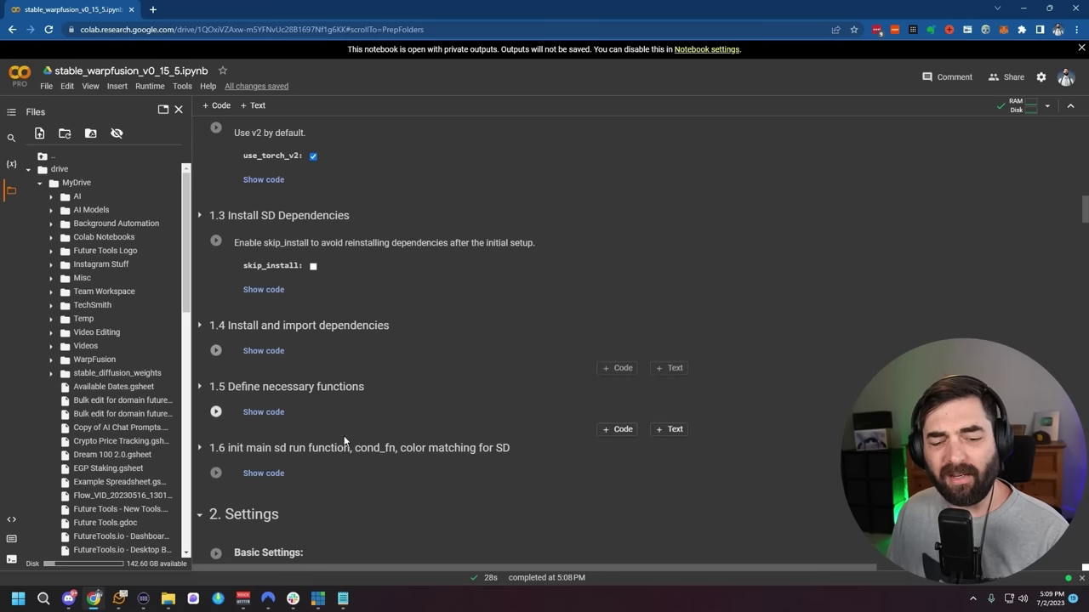
pyautogui.scroll(-1, 345, 440)
pyautogui.scroll(-2, 406, 388)
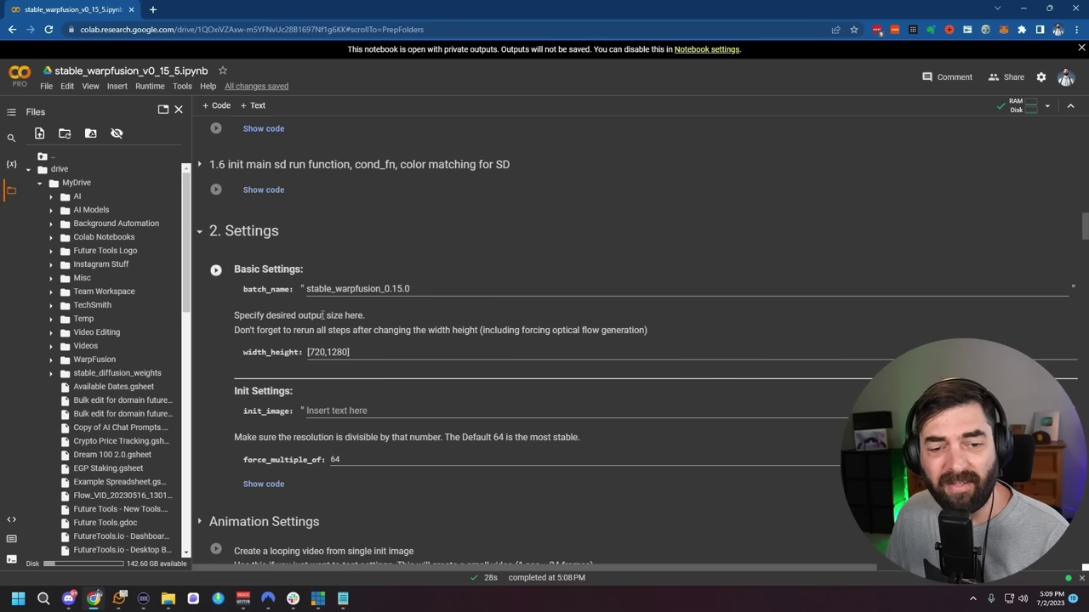
pyautogui.moveTo(307, 288); pyautogui.dragTo(410, 288)
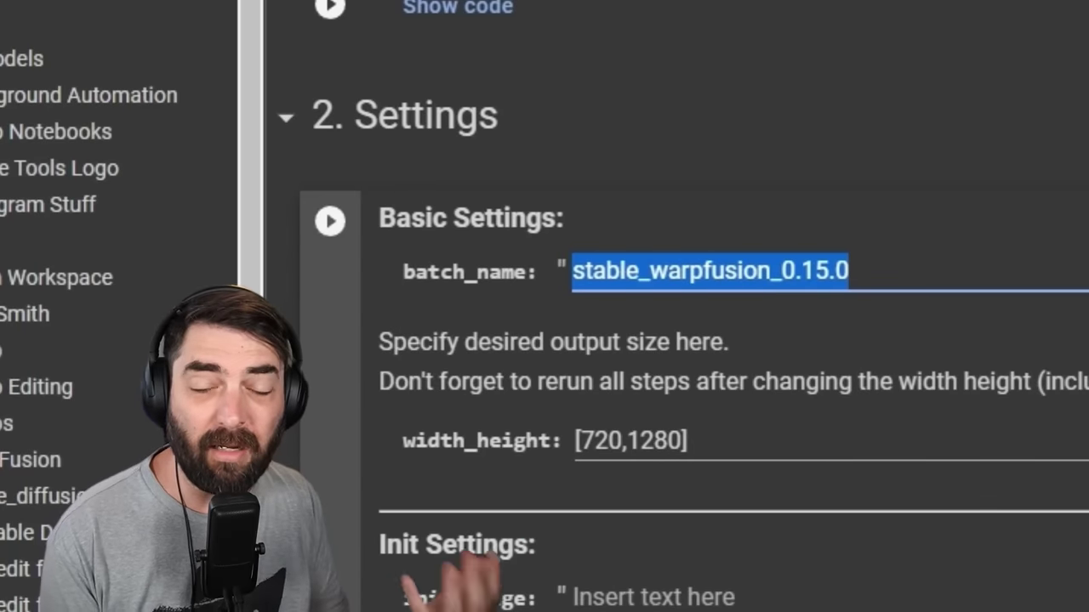
pyautogui.write('Anima')
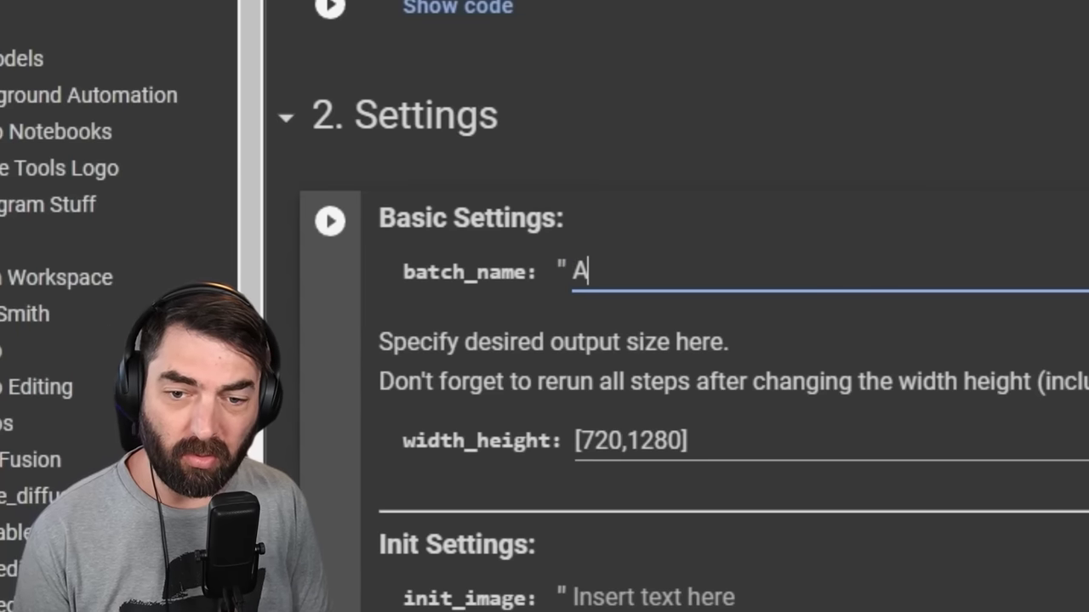
pyautogui.write('ted Dancers')
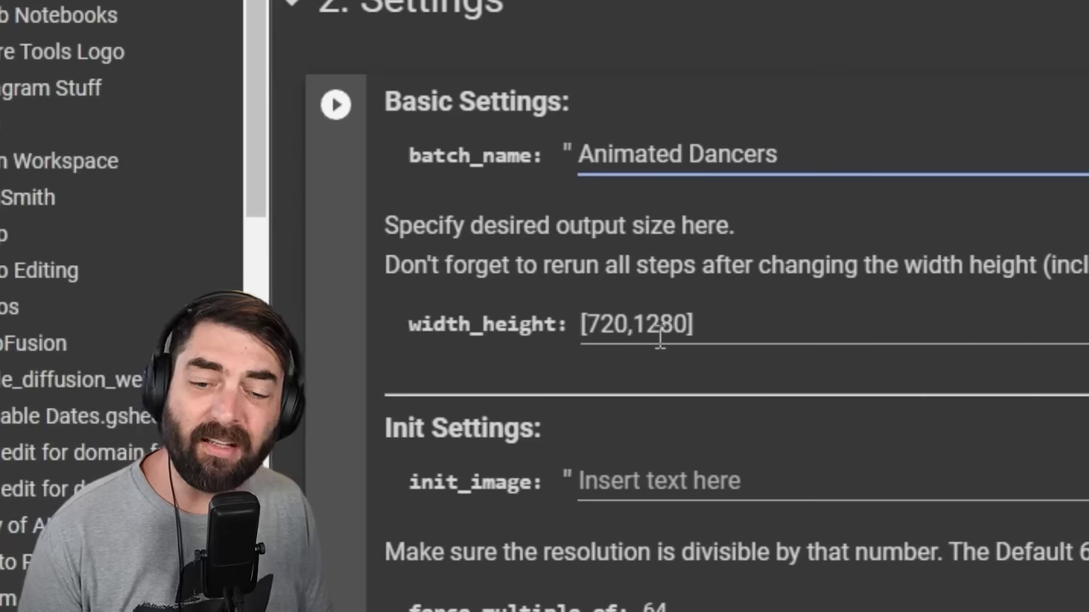
# Step: Set the output size in width_height to [1280,720]
pyautogui.tripleClick(593, 327)
pyautogui.scroll(2, 275, 194)
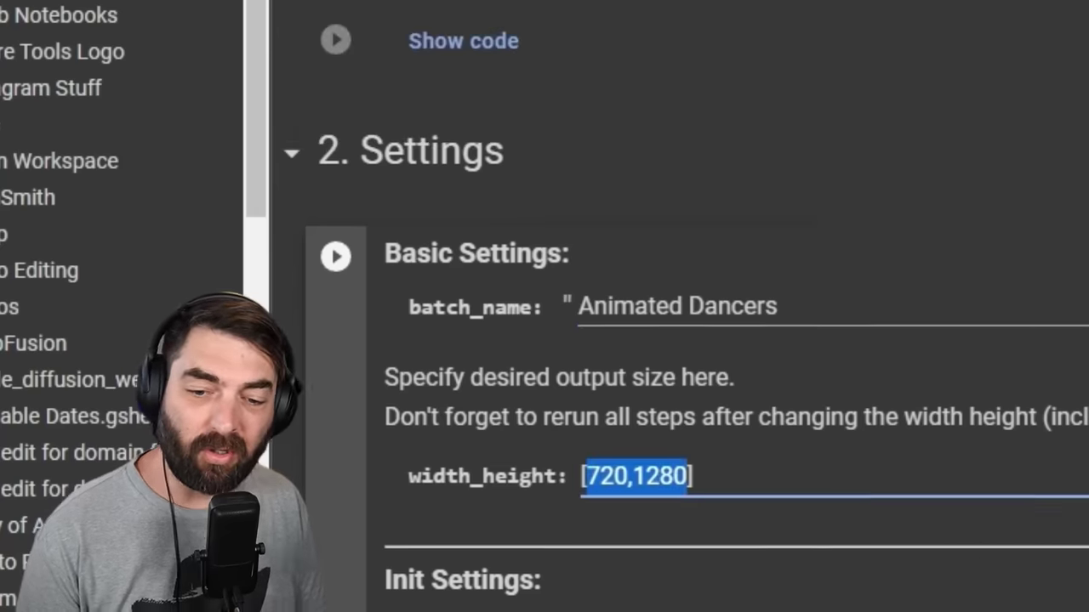
pyautogui.scroll(-3, 837, 602)
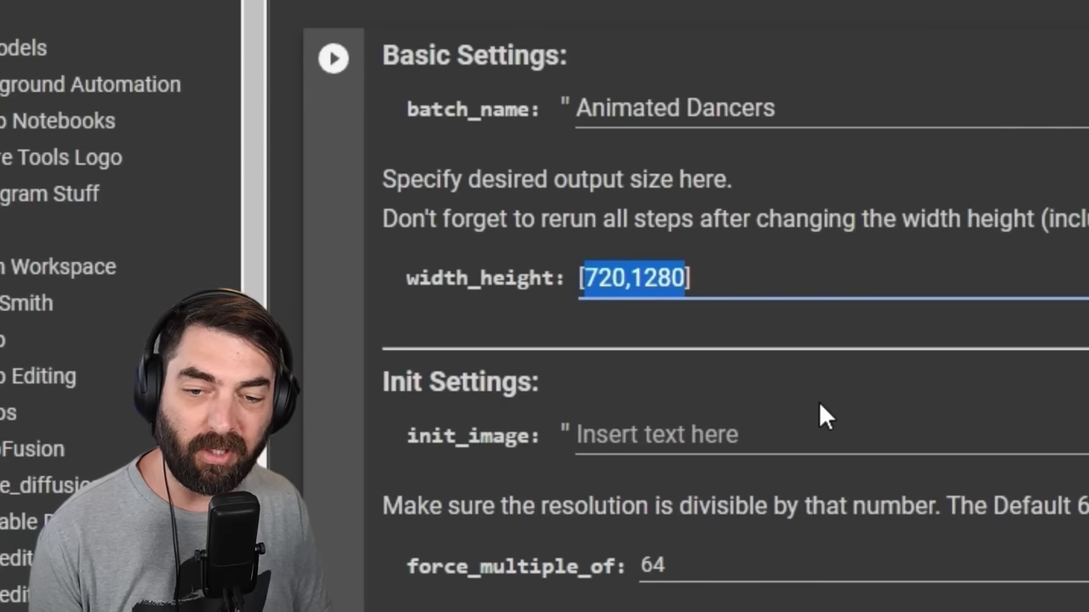
pyautogui.press('Left')
pyautogui.press('BackSpace')
pyautogui.press('BackSpace')
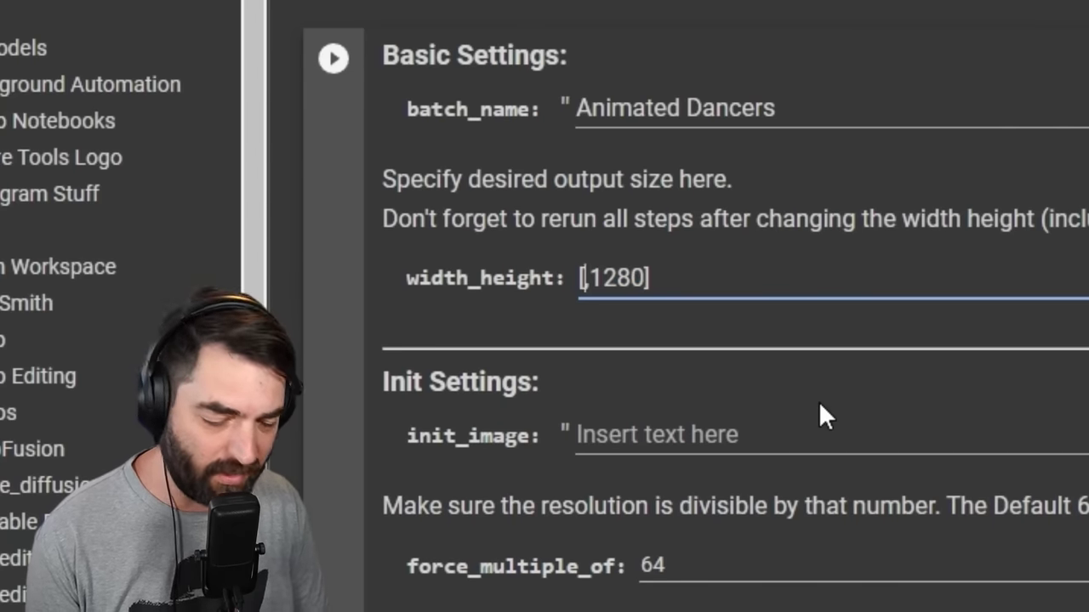
pyautogui.write('1280,')
pyautogui.press('Right')
pyautogui.press('Right')
pyautogui.press('Right')
pyautogui.press('Right')
pyautogui.press('BackSpace')
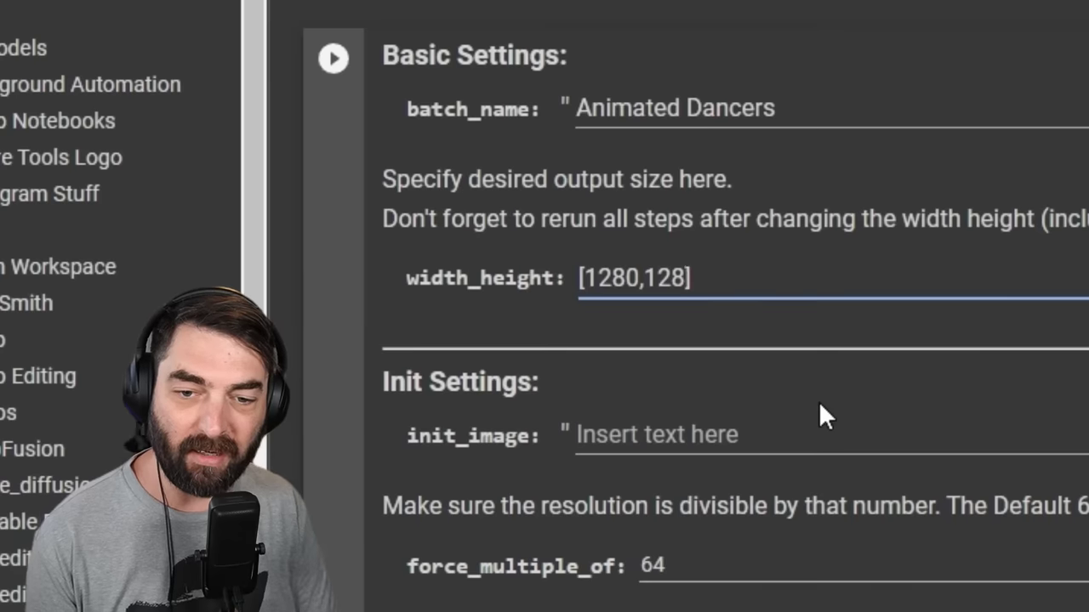
pyautogui.press('BackSpace')
pyautogui.press('BackSpace')
pyautogui.press('BackSpace')
pyautogui.write('720')
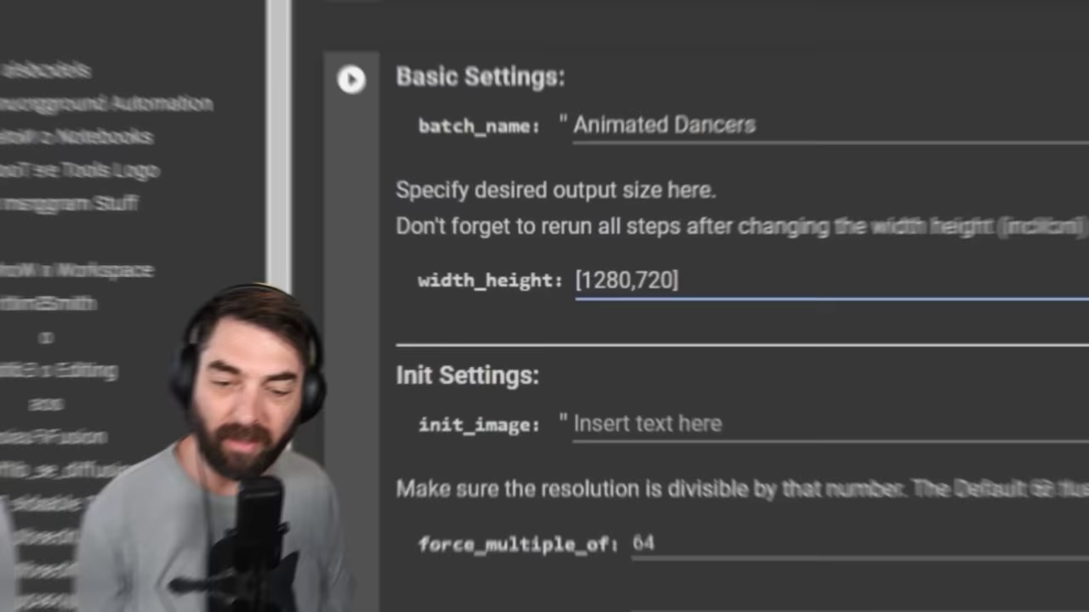
# Step: For the video input, expand the WarpFusion folder on MyDrive and upload the Future Dance video from the local Warp folder into it
pyautogui.scroll(-2, 449, 356)
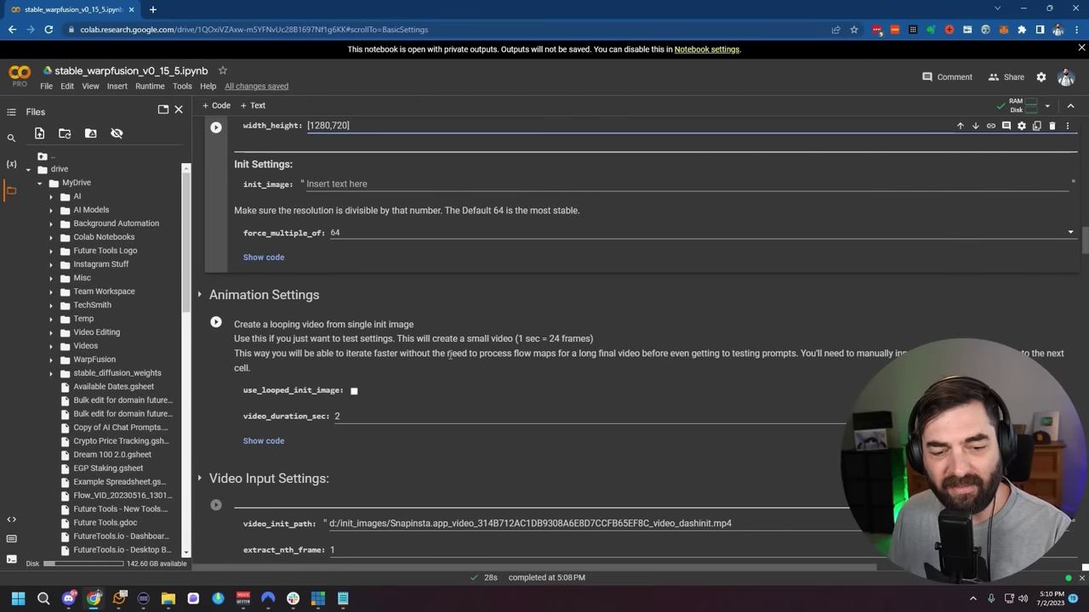
pyautogui.scroll(-5, 449, 356)
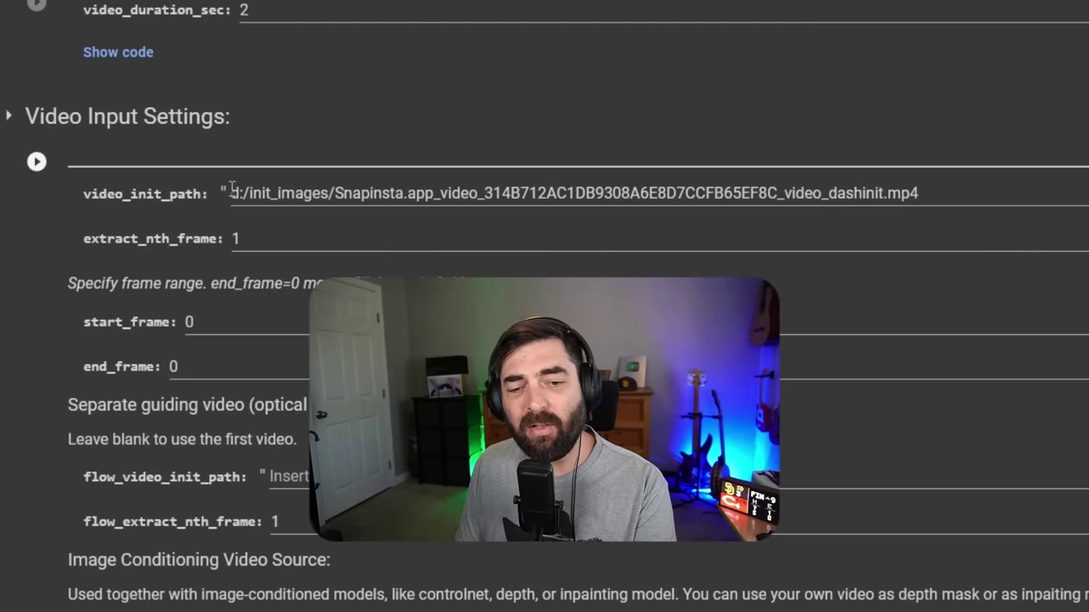
pyautogui.moveTo(232, 193); pyautogui.dragTo(927, 194)
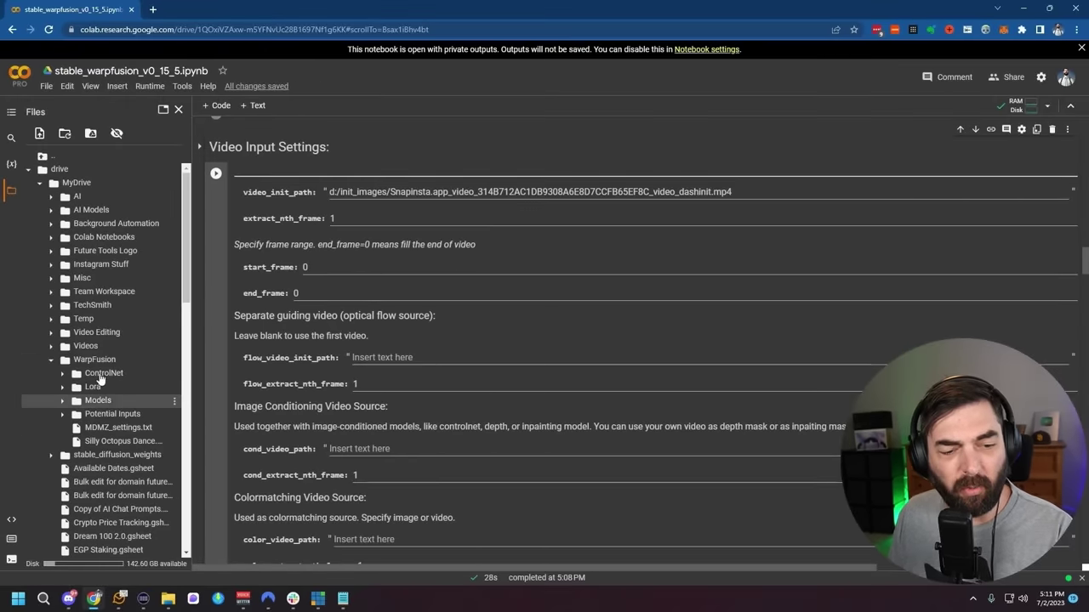
pyautogui.hotkey('alt', 'Tab')
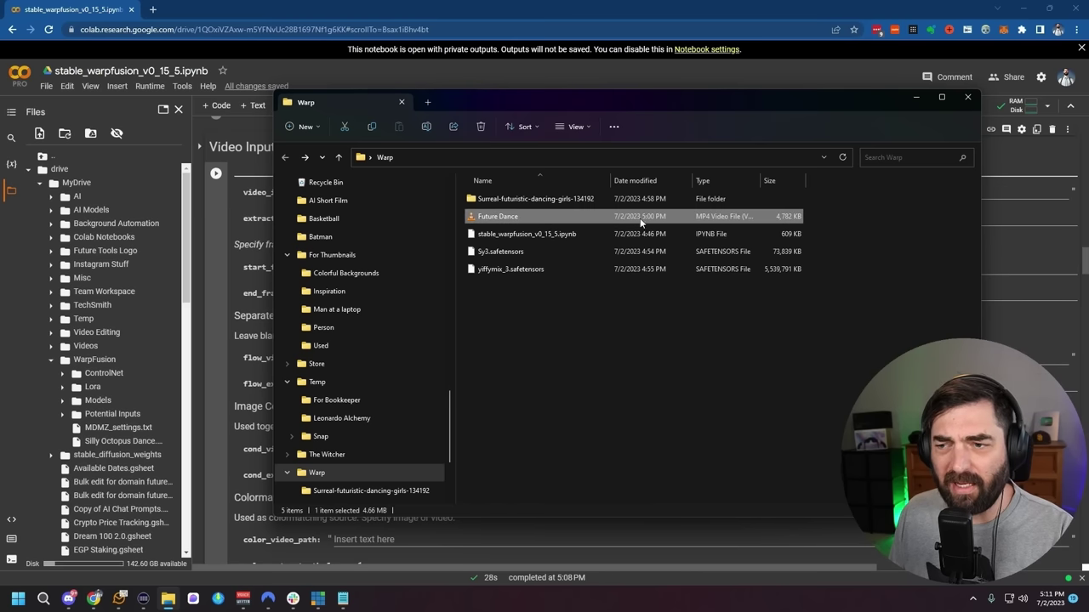
pyautogui.moveTo(243, 294); pyautogui.dragTo(113, 364)
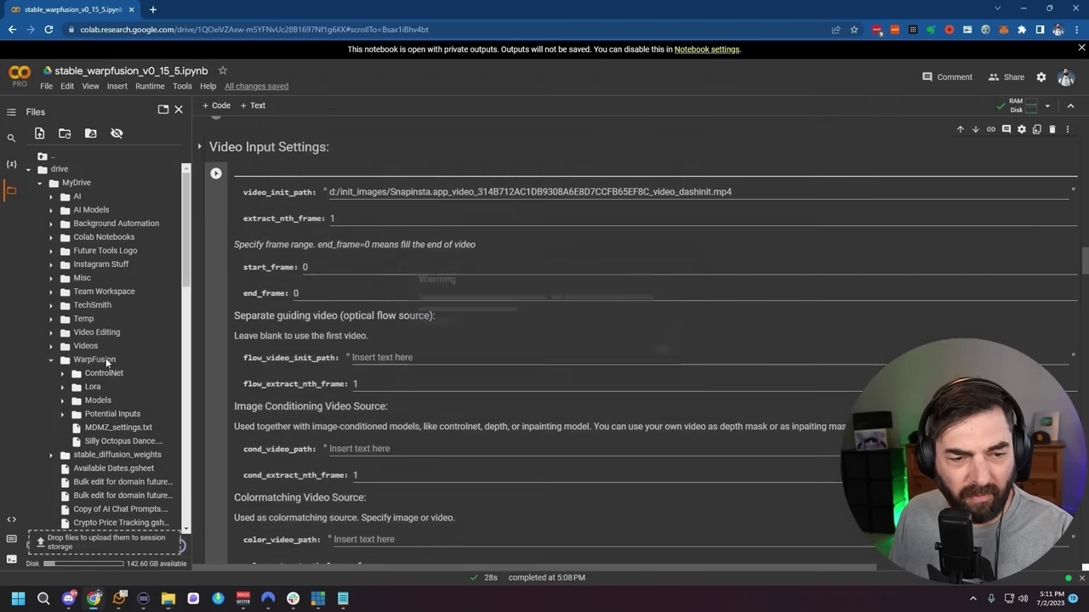
pyautogui.press('Escape')
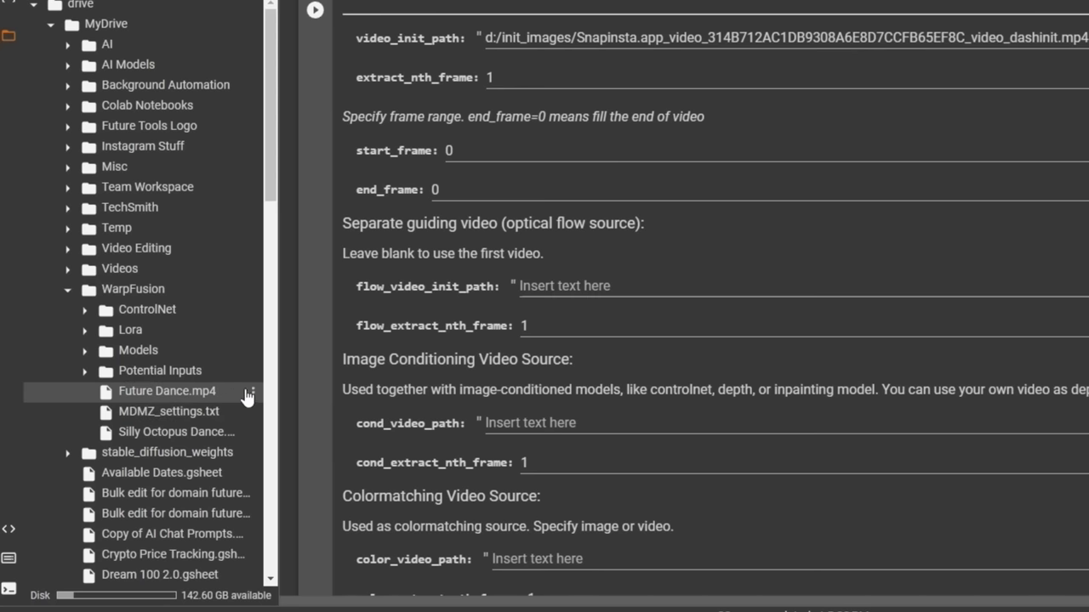
# Step: Copy the path of Future Dance.mp4 and set video_init_path to /content/drive/MyDrive/WarpFusion/Future Dance.mp4
pyautogui.click(252, 392)
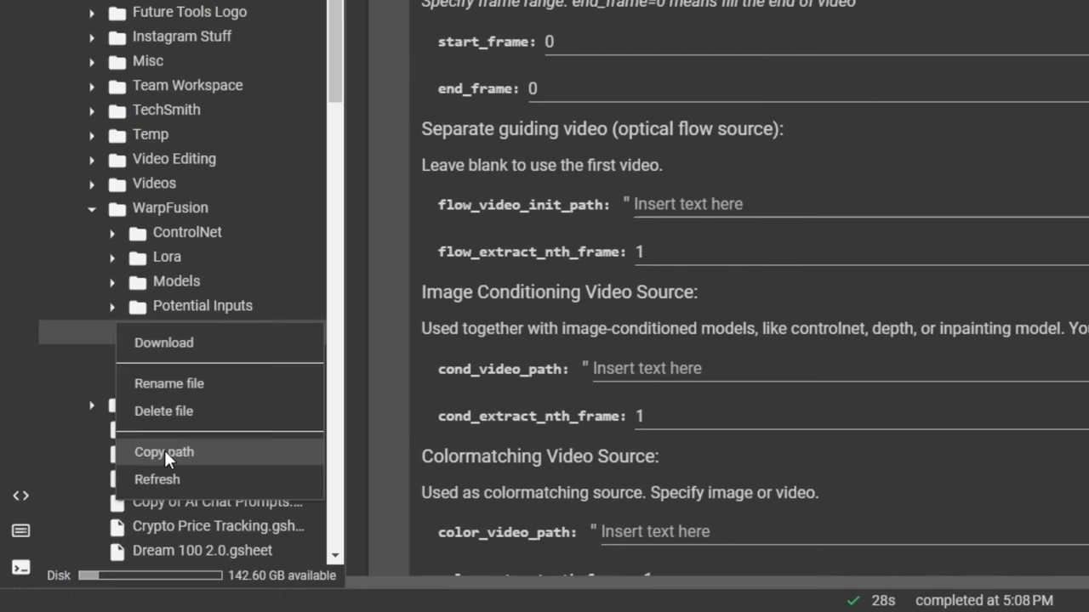
pyautogui.click(128, 544)
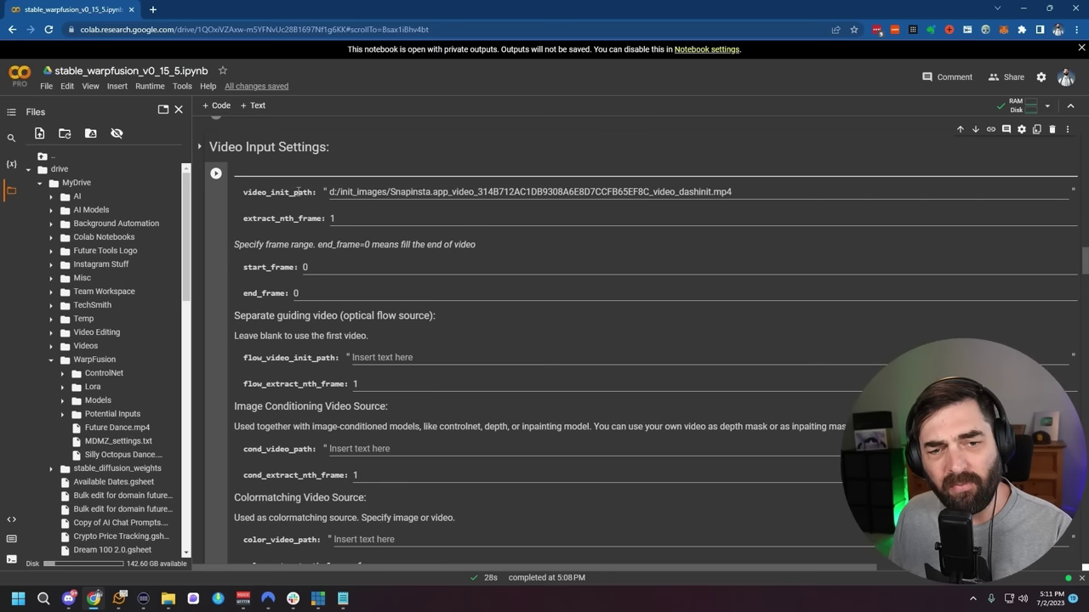
pyautogui.moveTo(330, 192); pyautogui.dragTo(744, 186)
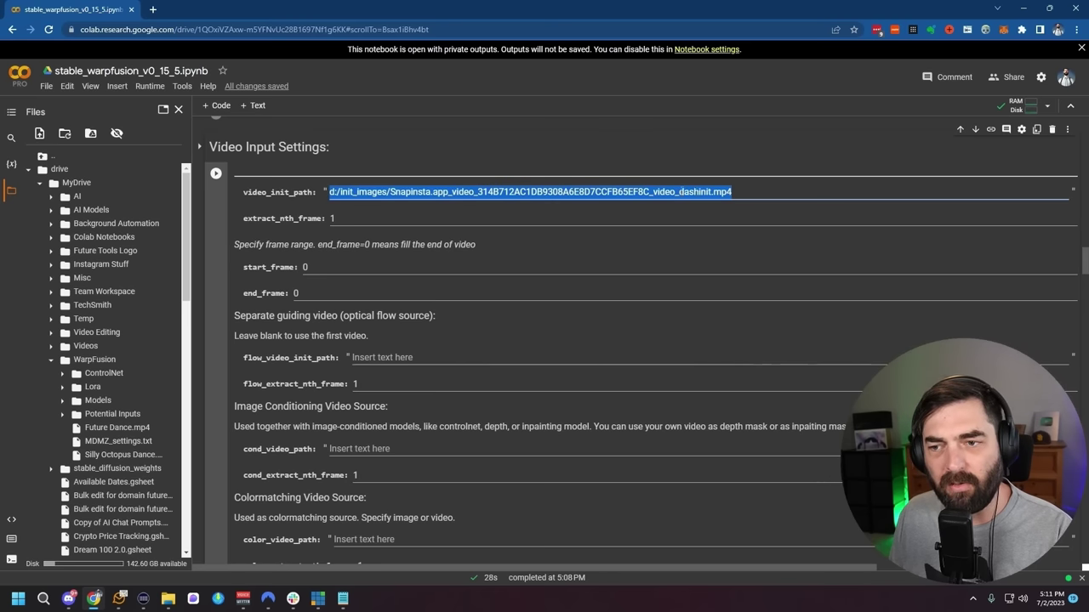
pyautogui.rightClick(683, 194)
pyautogui.click(708, 246)
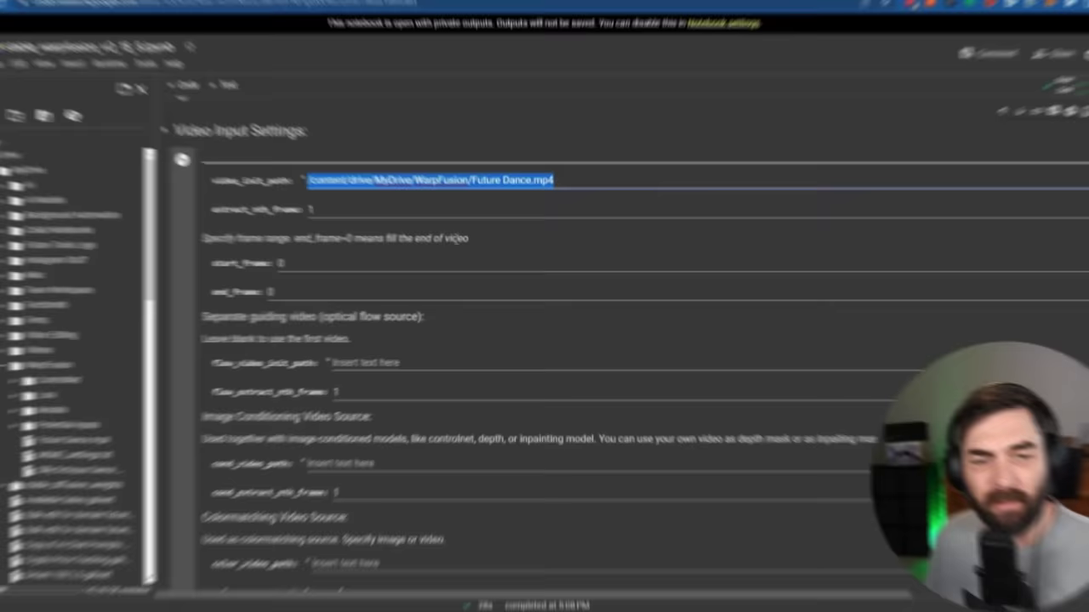
# Step: Set extract_nth_frame in the Video Input Settings to 1
pyautogui.press('Tab')
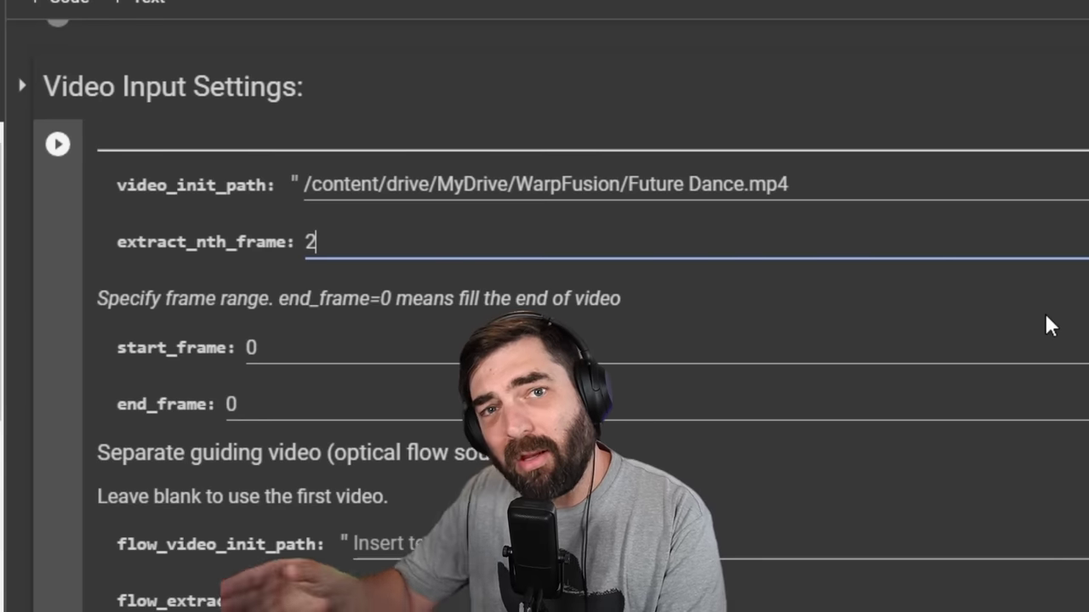
pyautogui.press('BackSpace')
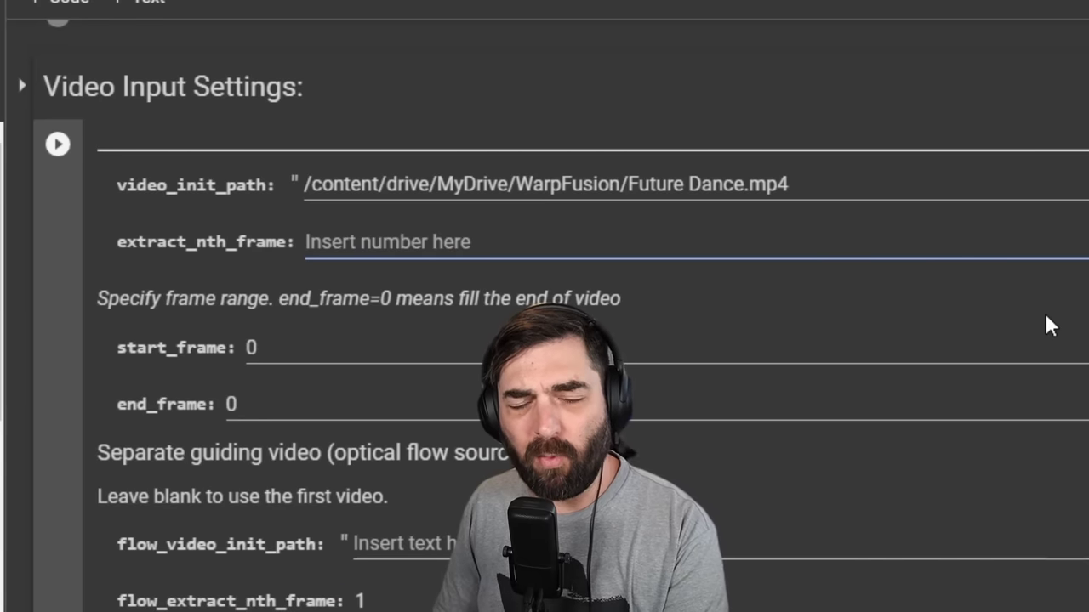
pyautogui.write('1')
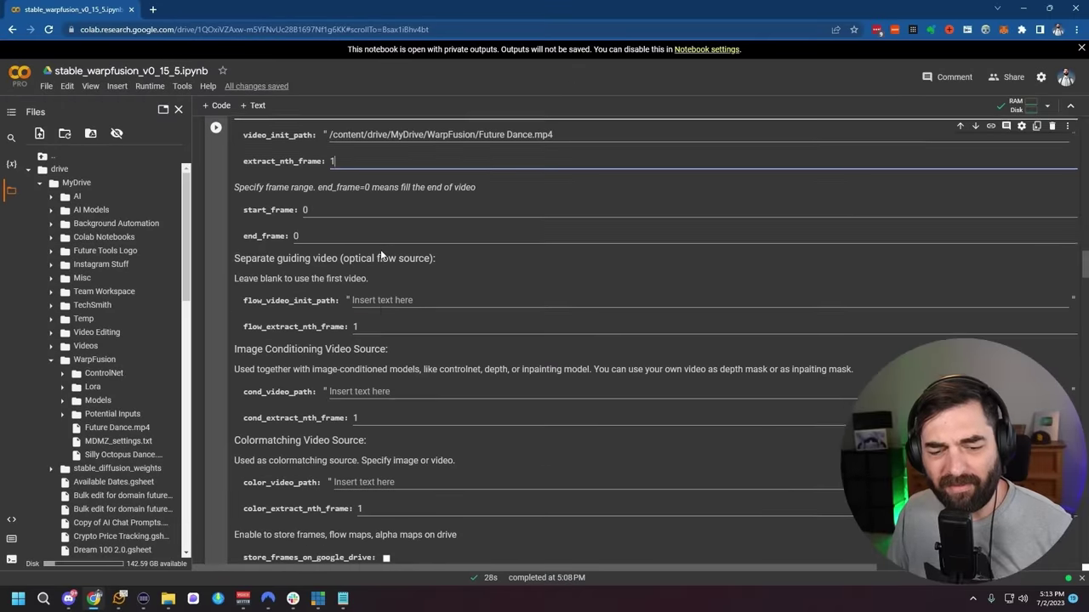
# Step: At the load model cell, expand WarpFusion's Models folder, then switch to File Explorer and copy yiffymix_3.safetensors from the local Warp folder
pyautogui.scroll(-1, 380, 254)
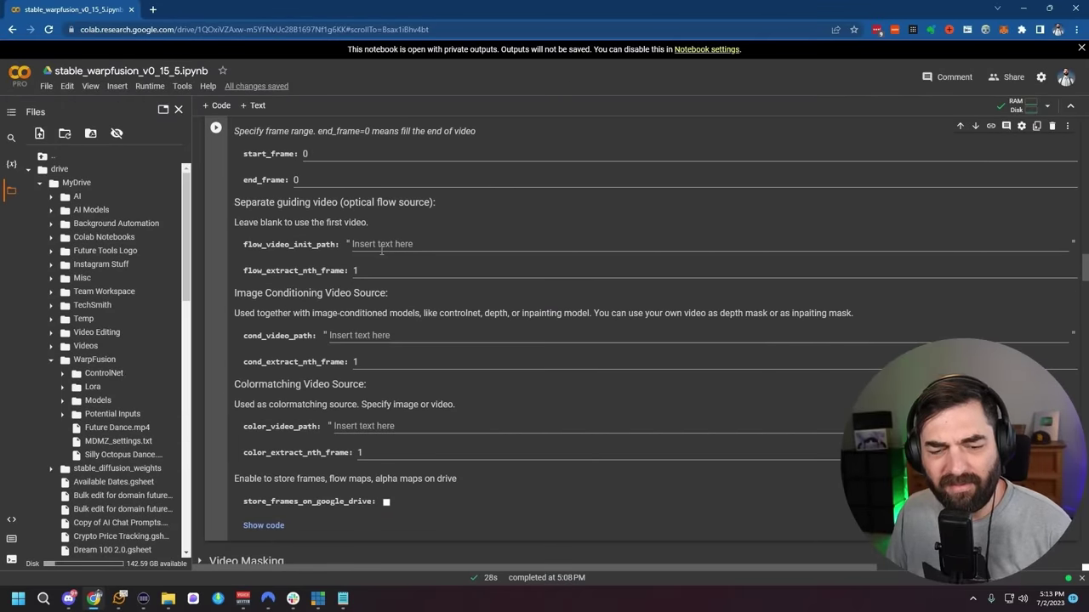
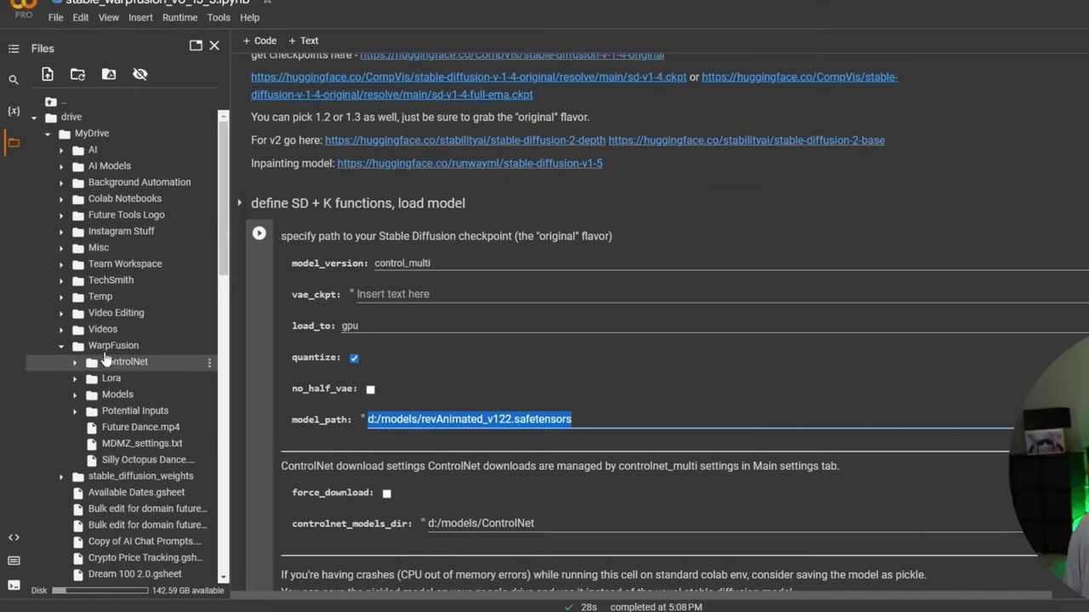
pyautogui.click(94, 399)
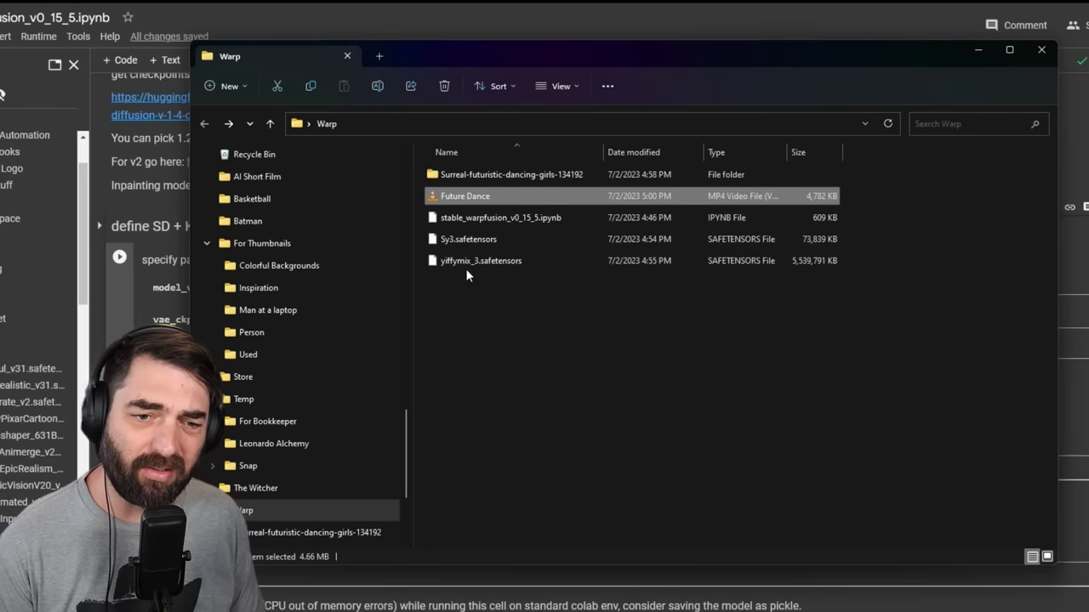
pyautogui.click(498, 260)
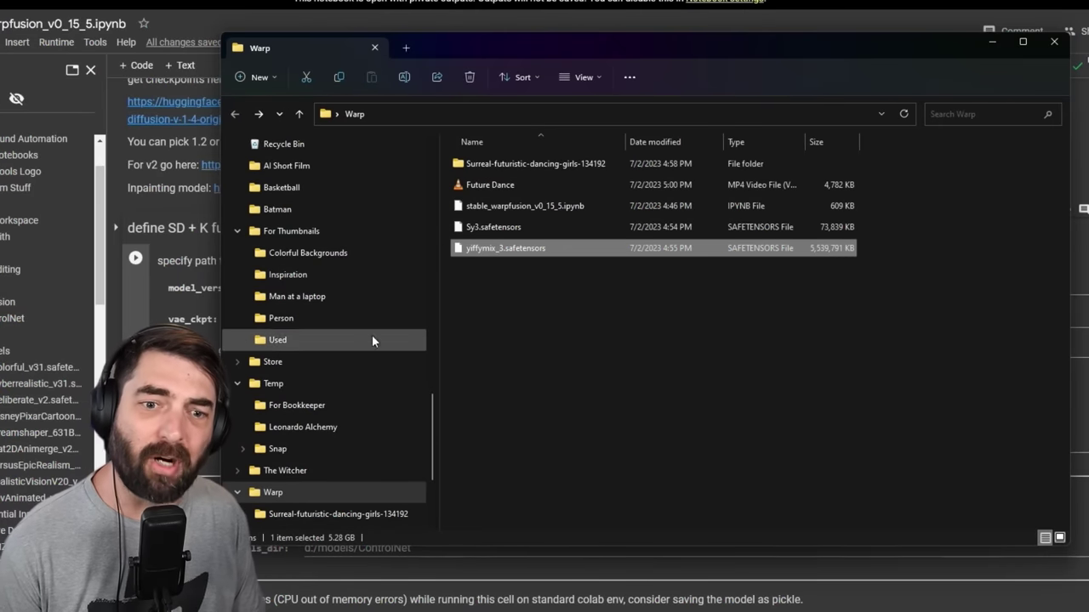
pyautogui.rightClick(536, 248)
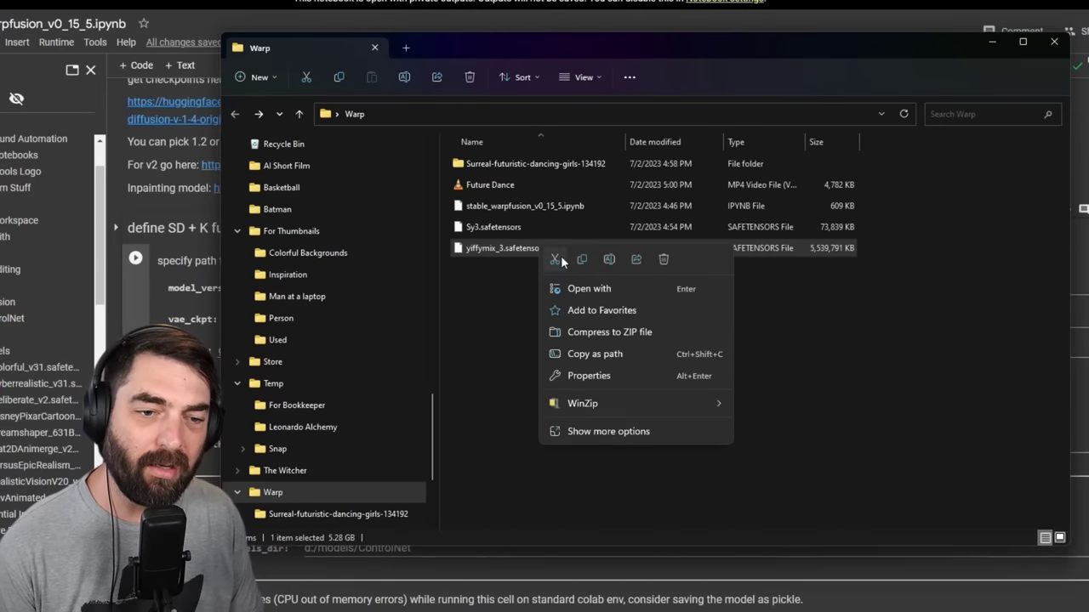
pyautogui.click(561, 256)
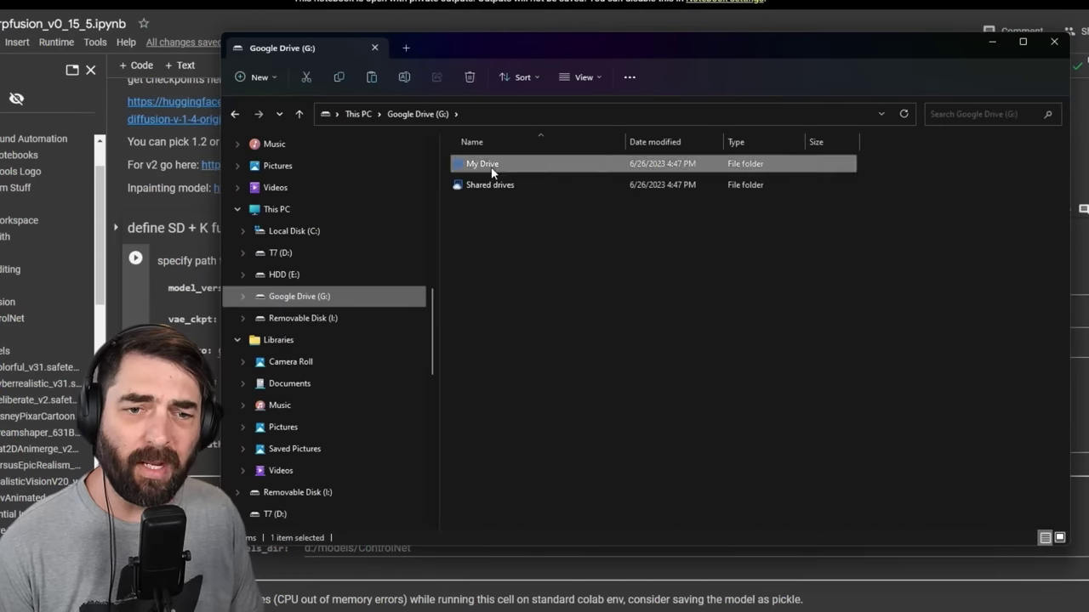
# Step: Paste yiffymix_3.safetensors into My Drive > WarpFusion > Models on the Google Drive disk and check its upload status
pyautogui.doubleClick(491, 166)
pyautogui.scroll(-10, 563, 384)
pyautogui.scroll(-5, 564, 384)
pyautogui.doubleClick(511, 383)
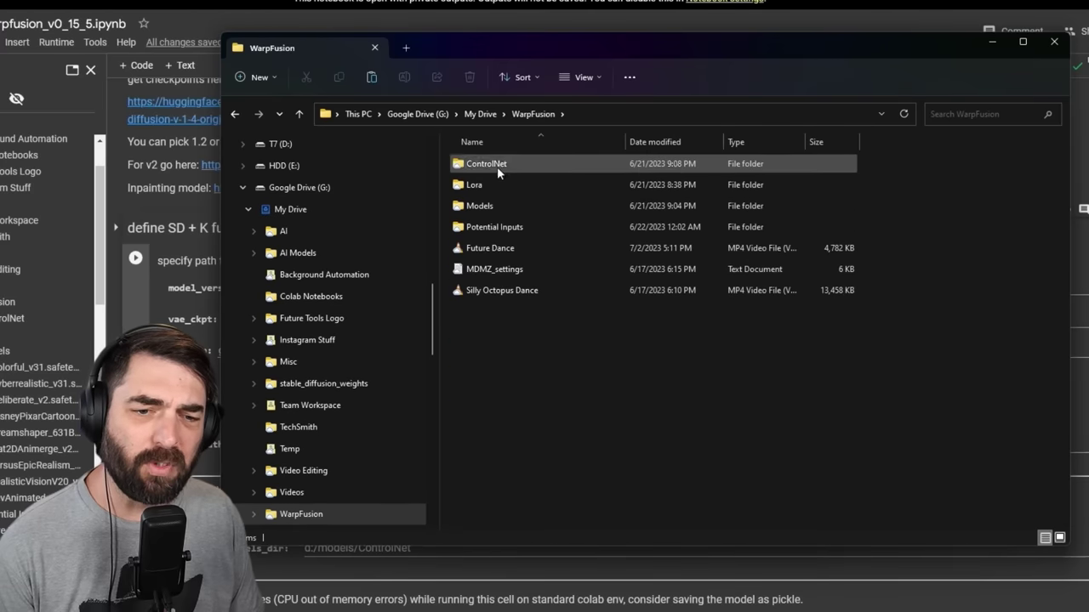
pyautogui.doubleClick(498, 200)
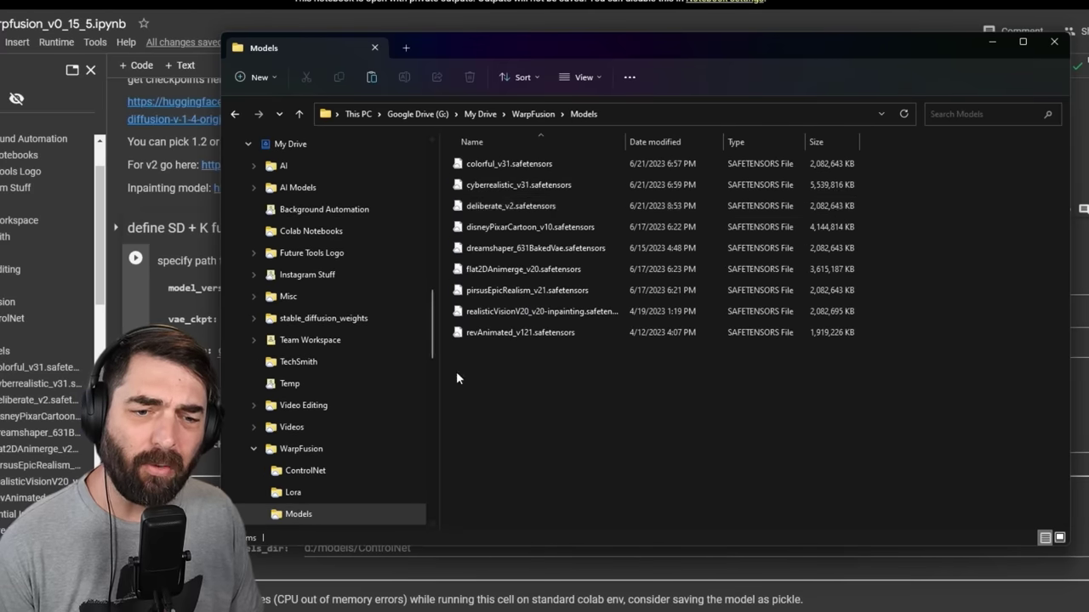
pyautogui.click(535, 390)
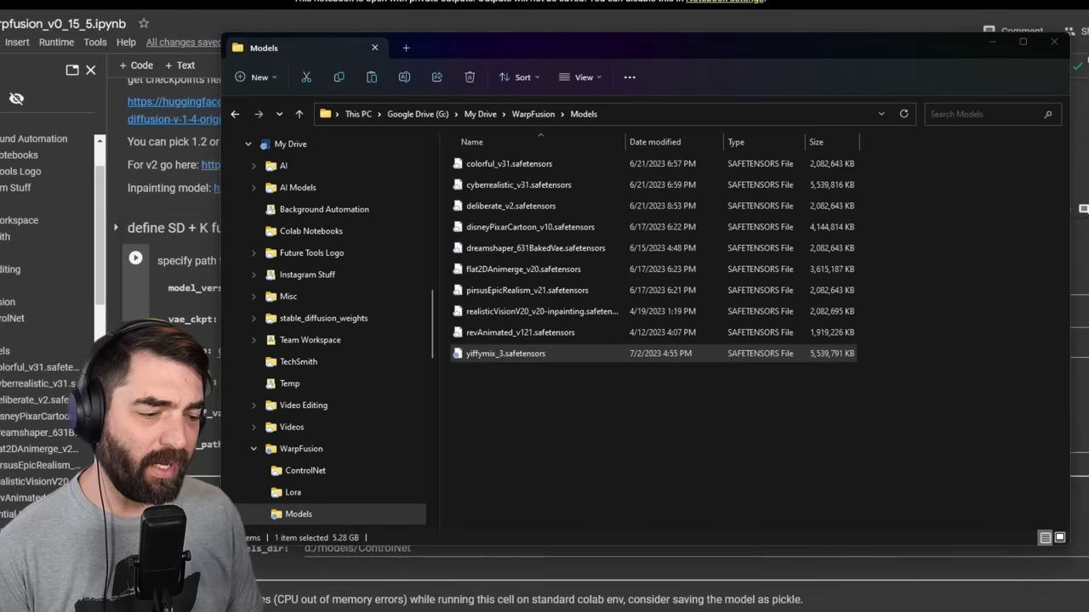
pyautogui.click(1016, 536)
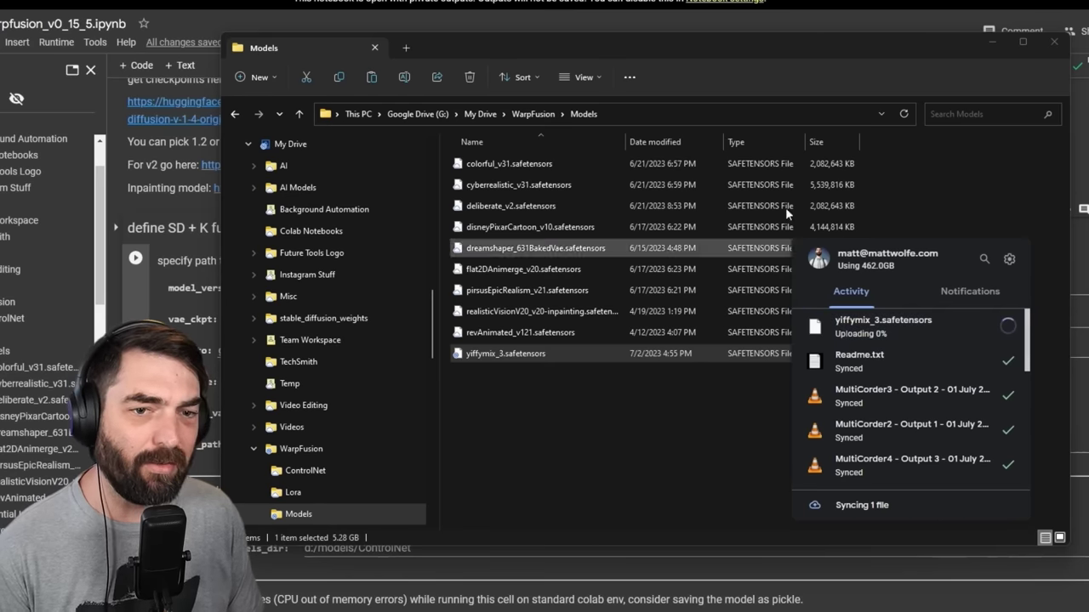
pyautogui.click(275, 151)
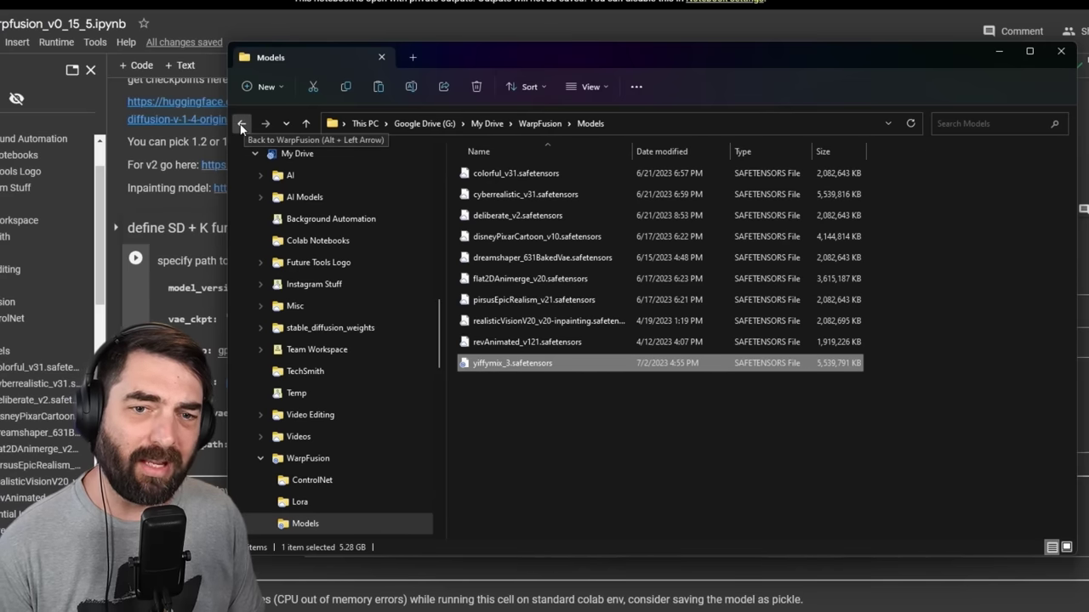
# Step: Return to the local Warp folder and copy the Sy3.safetensors file
pyautogui.click(241, 124)
pyautogui.click(242, 124)
pyautogui.click(241, 124)
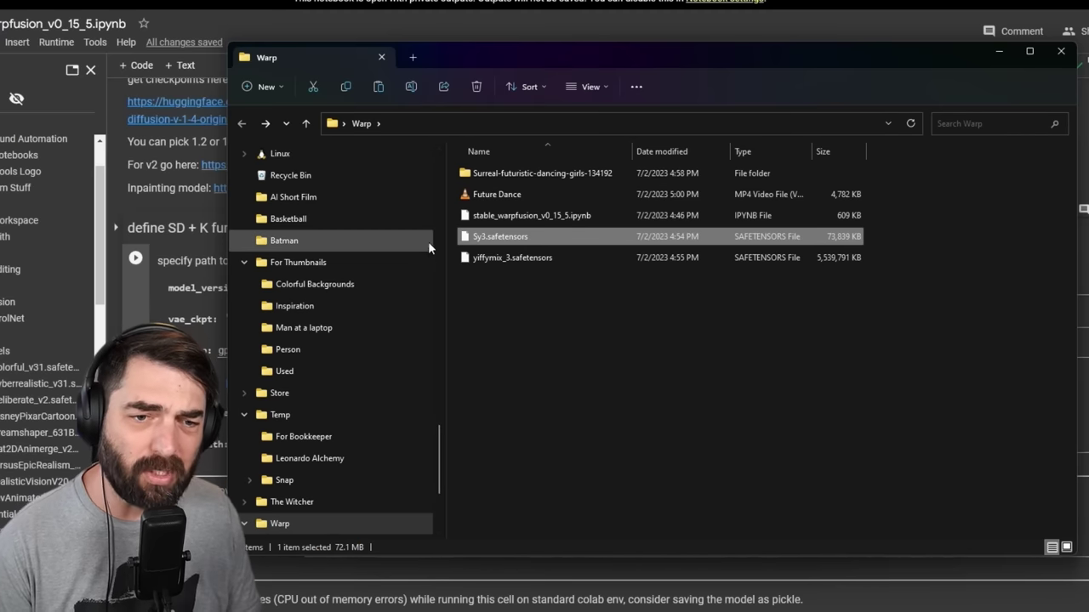
pyautogui.rightClick(482, 236)
pyautogui.click(524, 249)
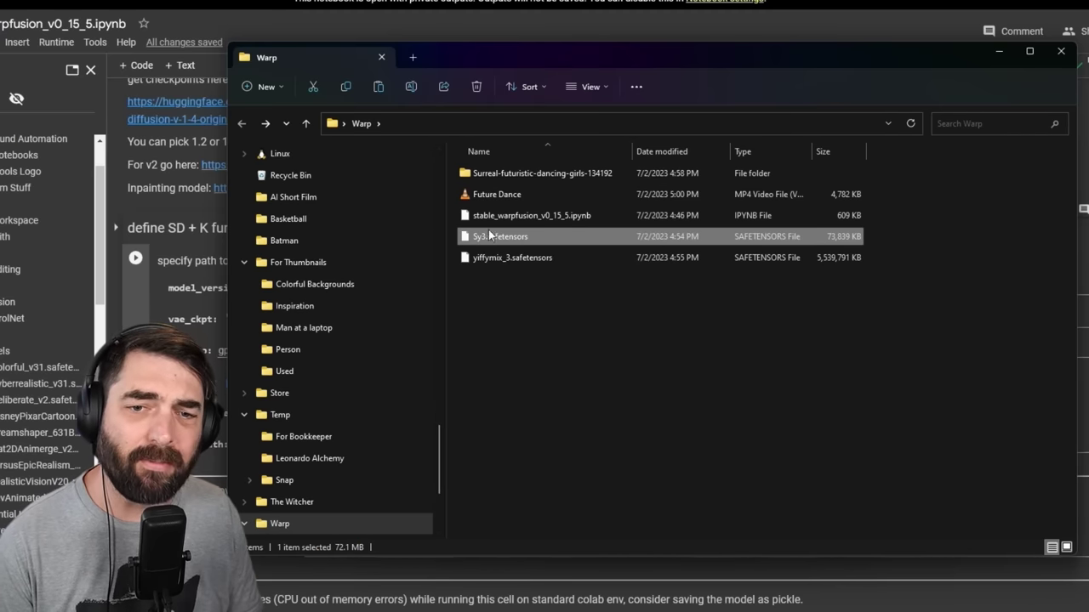
# Step: Paste Sy3.safetensors into the Lora folder of WarpFusion on Google Drive and check the sync status
pyautogui.scroll(8, 393, 302)
pyautogui.click(303, 306)
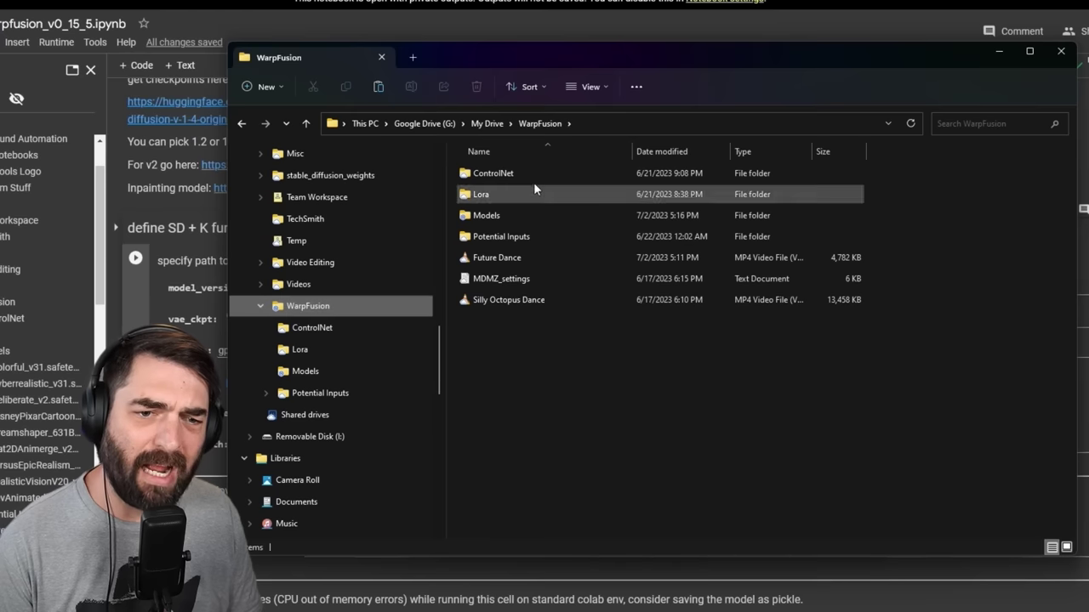
pyautogui.doubleClick(476, 195)
pyautogui.rightClick(529, 301)
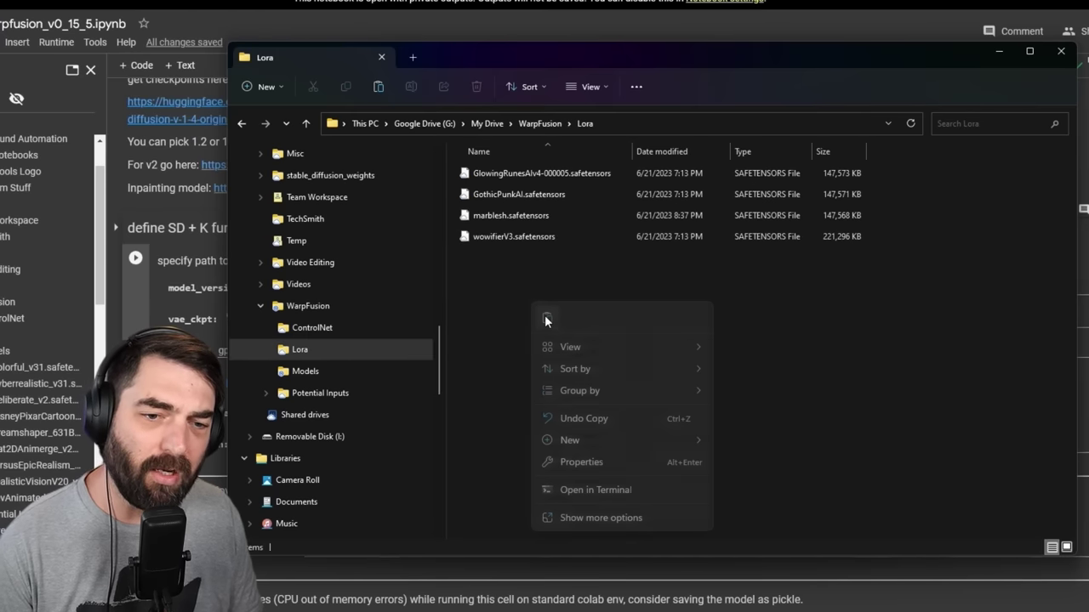
pyautogui.click(546, 318)
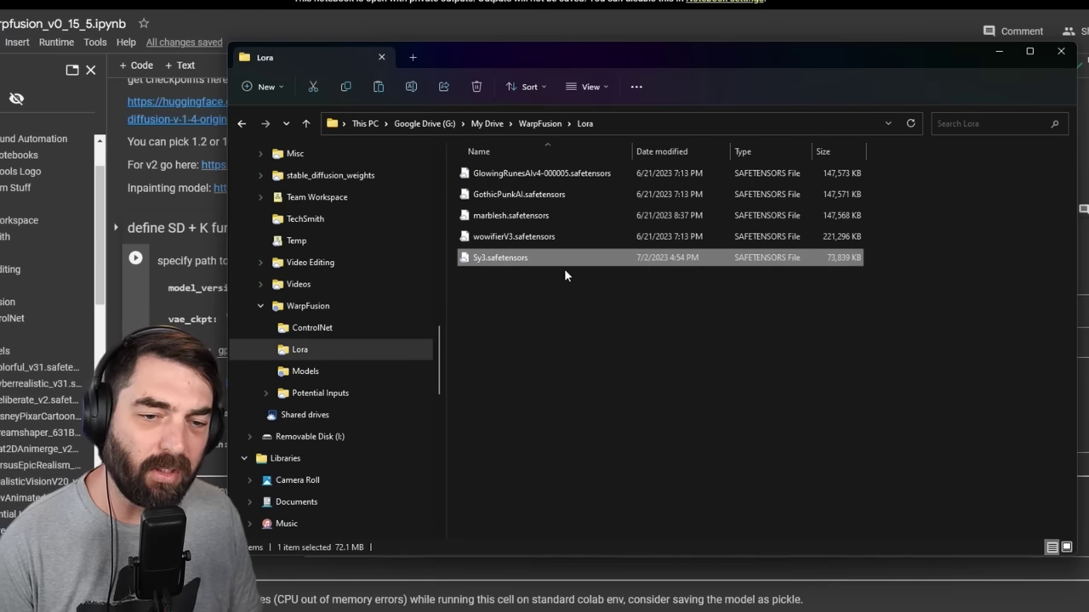
pyautogui.click(1017, 535)
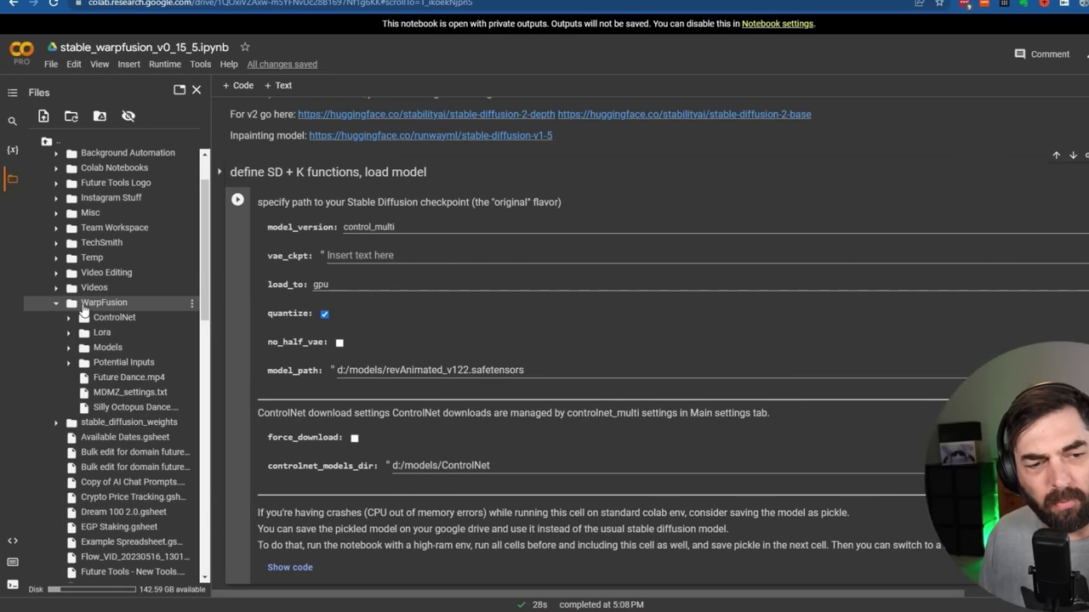
pyautogui.click(192, 305)
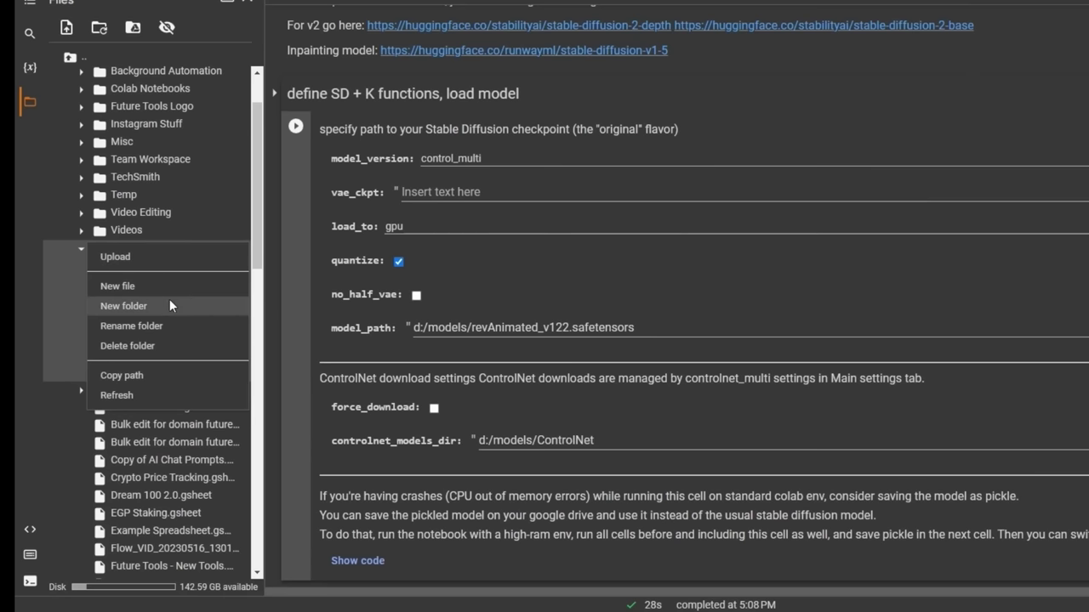
pyautogui.click(169, 298)
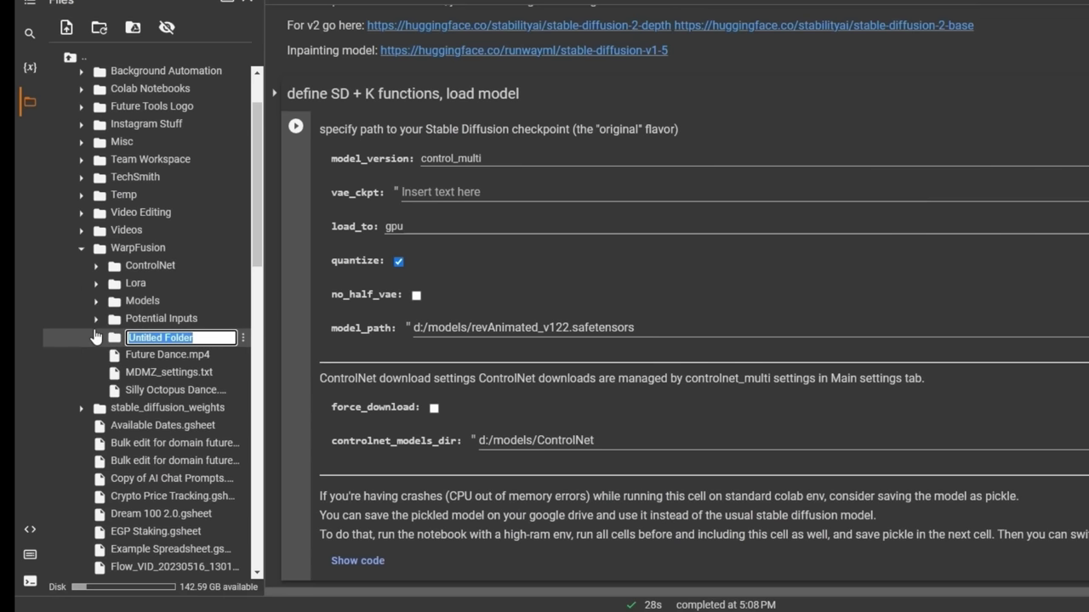
pyautogui.press('Escape')
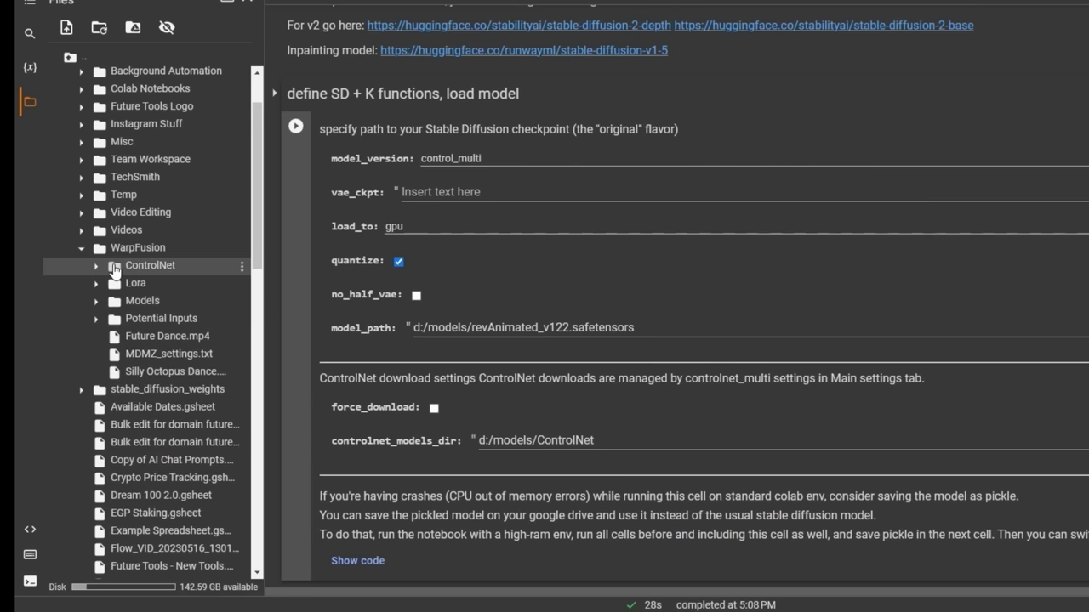
# Step: Copy the path of WarpFusion's ControlNet folder and set controlnet_models_dir to /content/drive/MyDrive/WarpFusion/ControlNet
pyautogui.click(241, 268)
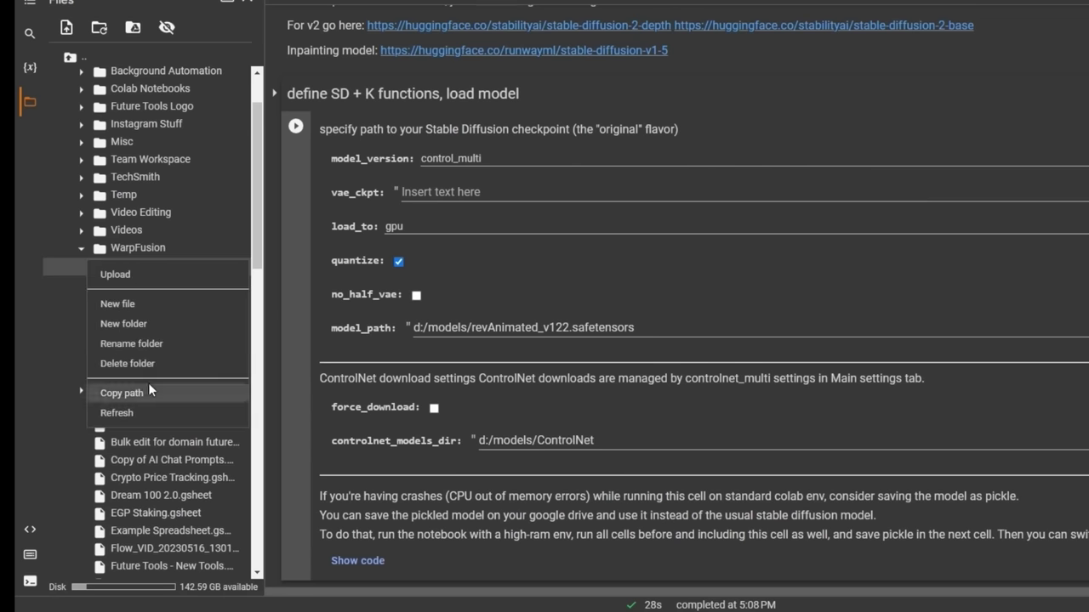
pyautogui.click(148, 383)
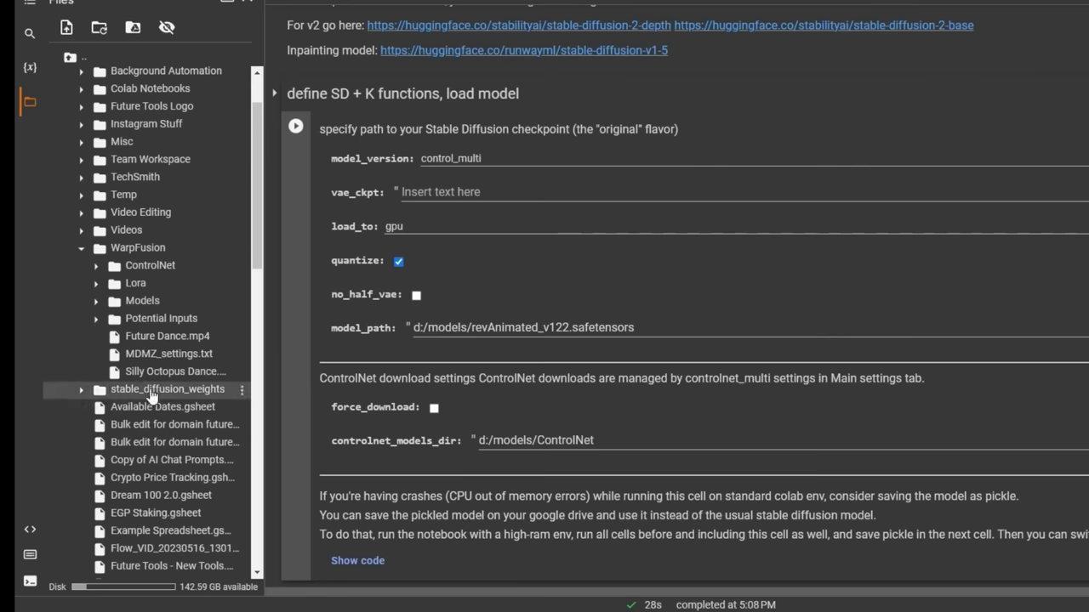
pyautogui.rightClick(494, 438)
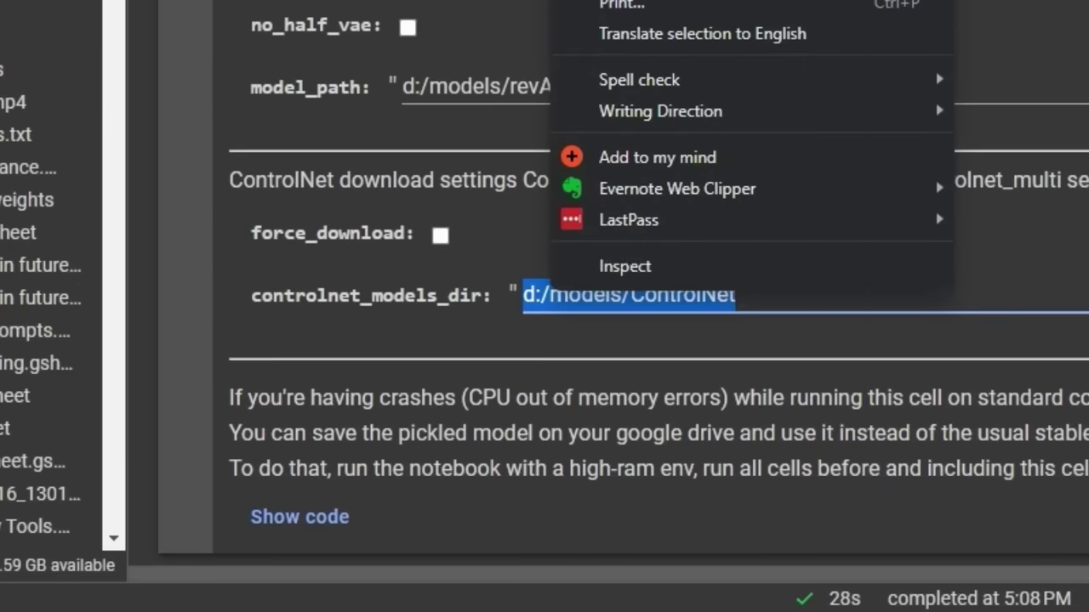
pyautogui.hotkey('ctrl', 'v')
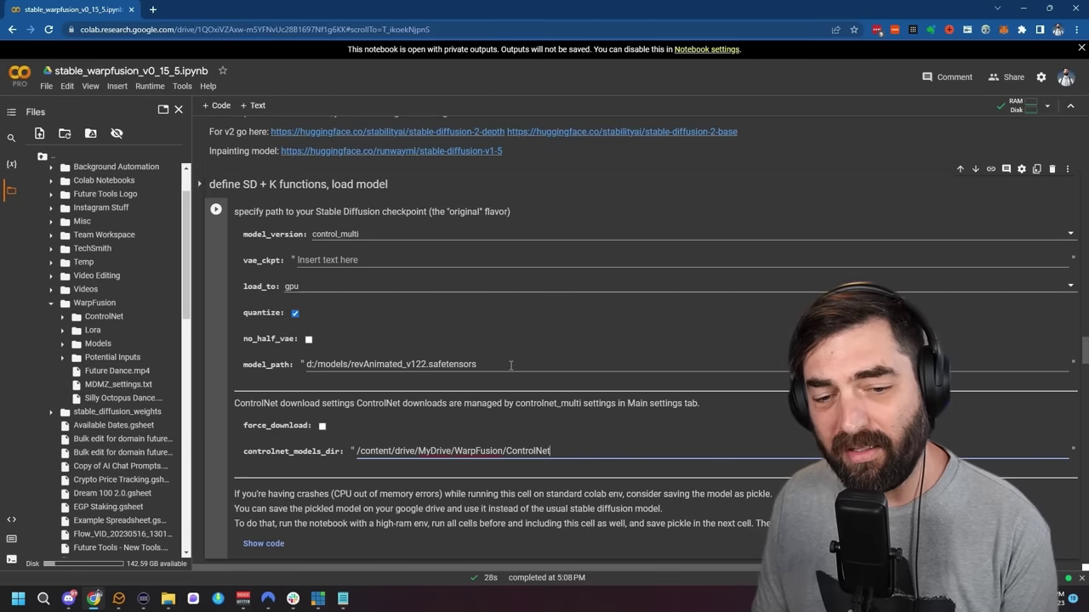
pyautogui.moveTo(852, 98); pyautogui.dragTo(276, 90)
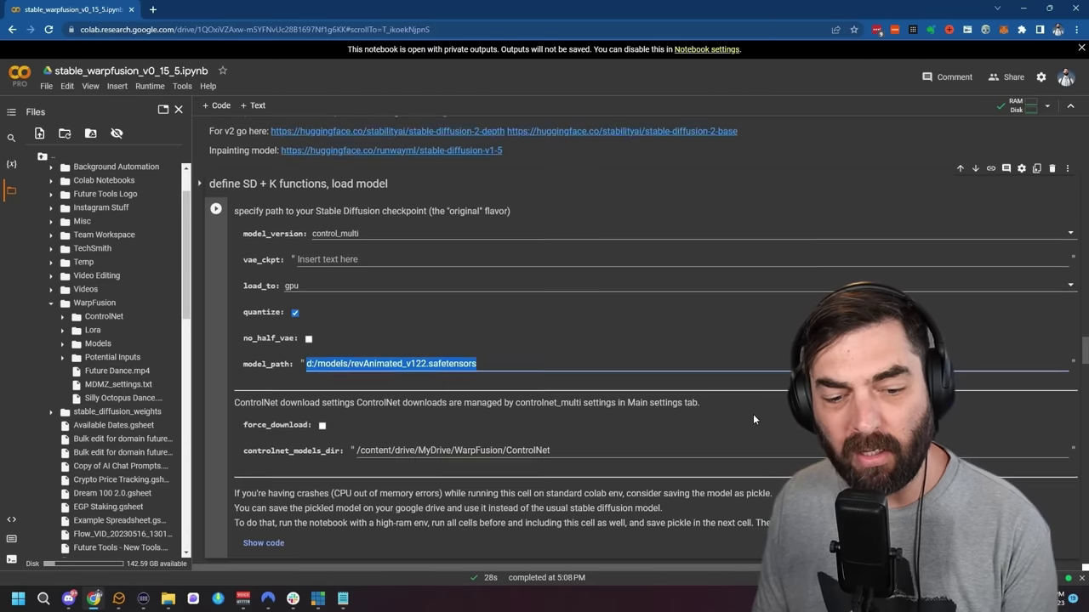
# Step: Copy the path of WarpFusion's Lora folder and use it as lora_dir in the LORA & embedding paths cell
pyautogui.scroll(-2, 752, 414)
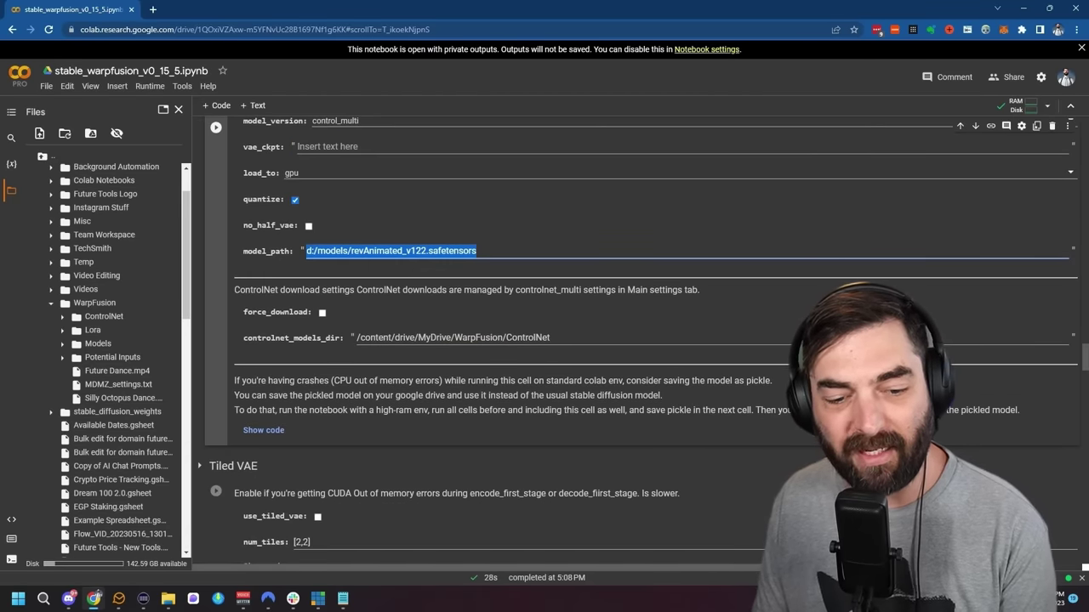
pyautogui.scroll(-10, 247, 280)
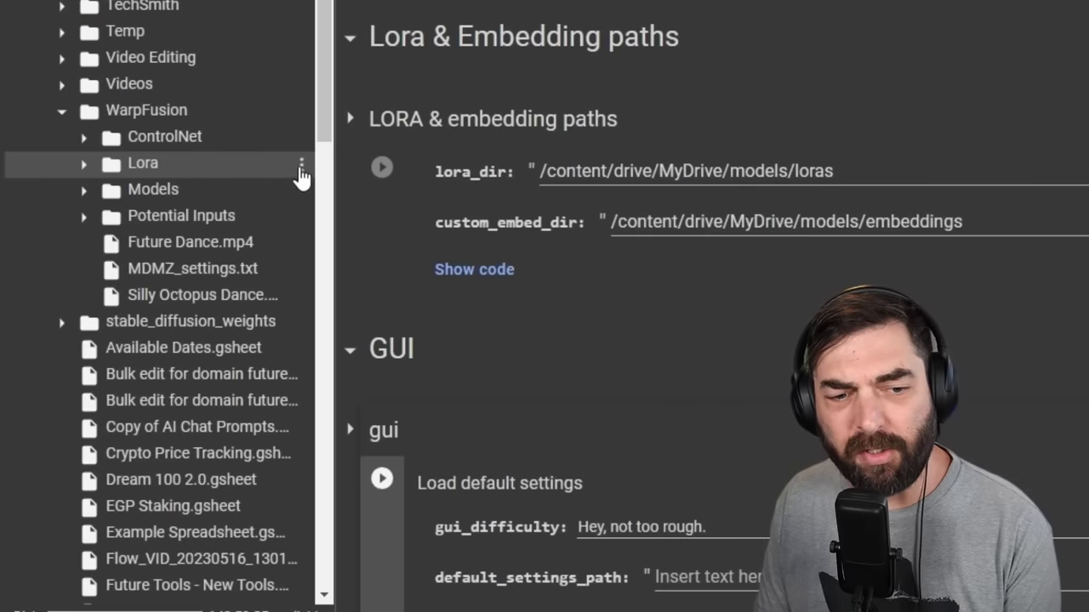
pyautogui.click(301, 164)
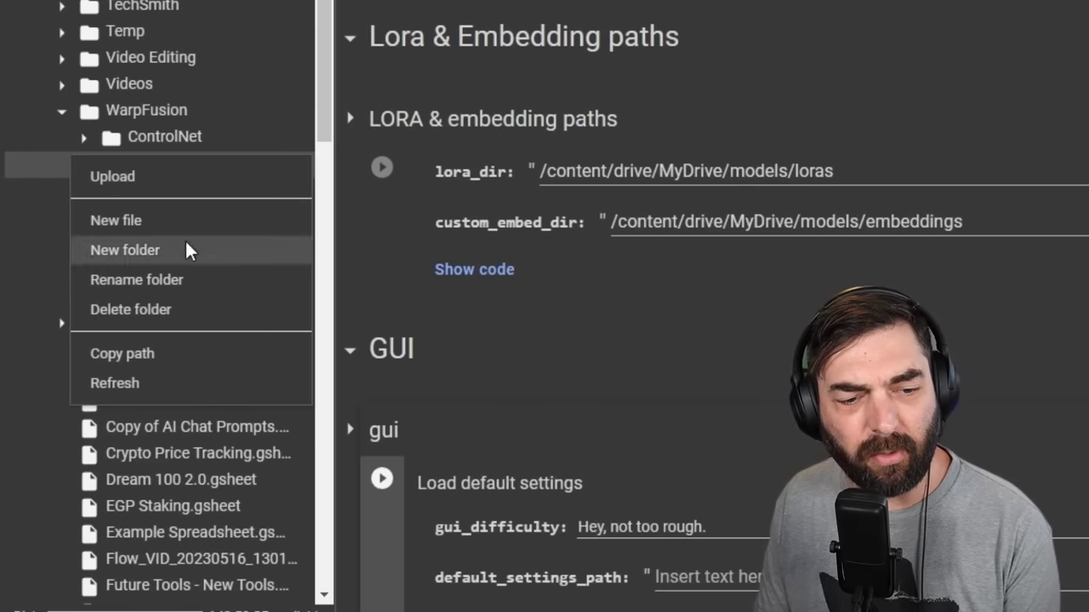
pyautogui.click(214, 355)
pyautogui.tripleClick(602, 171)
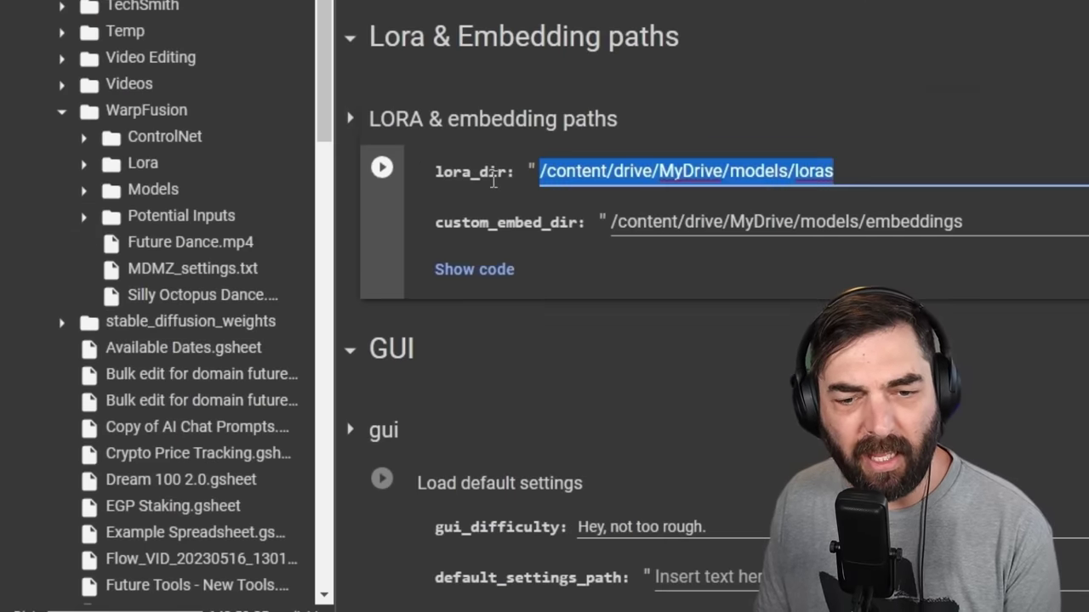
pyautogui.rightClick(603, 173)
pyautogui.hotkey('ctrl', 'v')
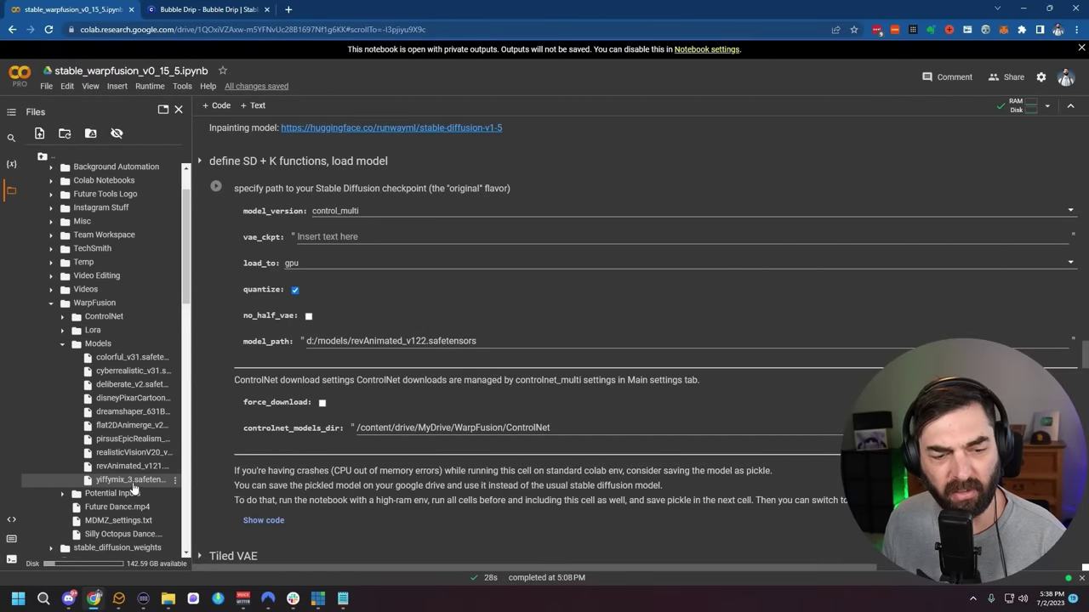
# Step: Copy the path of yiffymix_3.safetensors in WarpFusion's Models folder and set model_path to /content/drive/MyDrive/WarpFusion/Models/yiffymix_3.safetensors
pyautogui.click(175, 481)
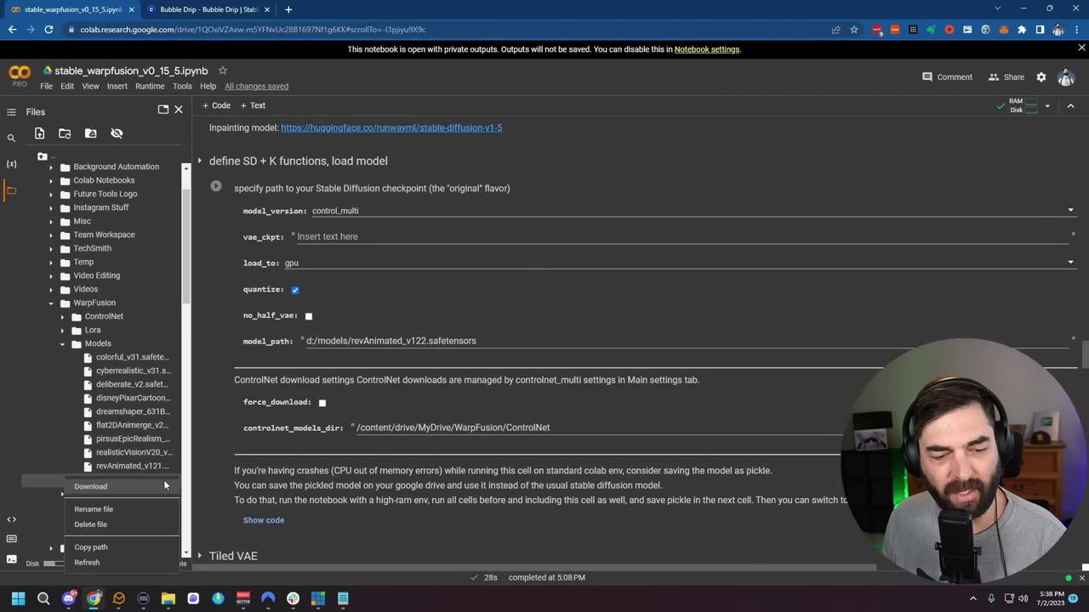
pyautogui.click(164, 485)
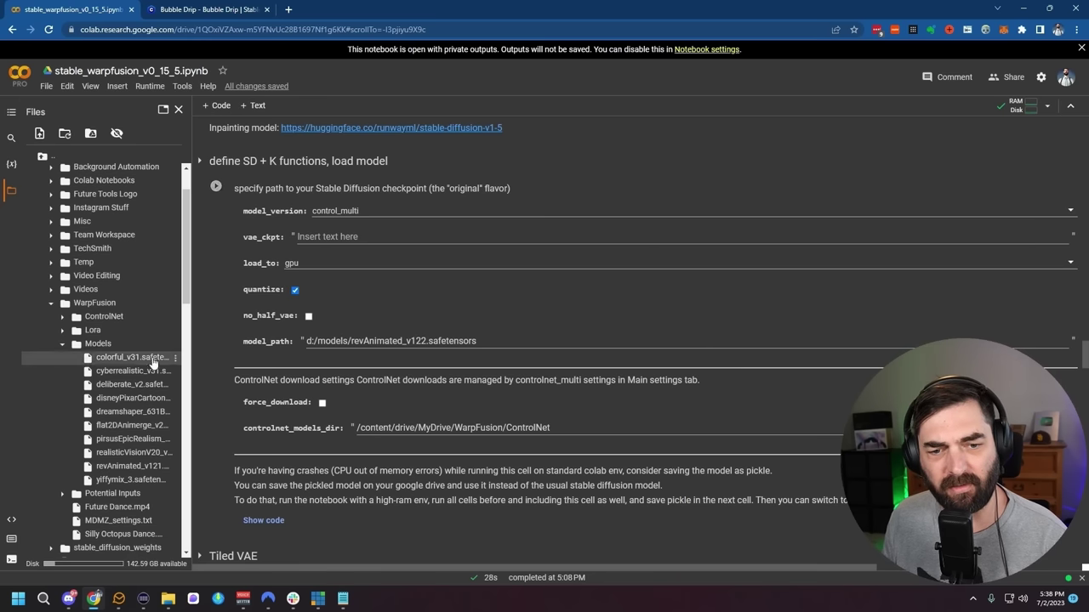
pyautogui.click(451, 341)
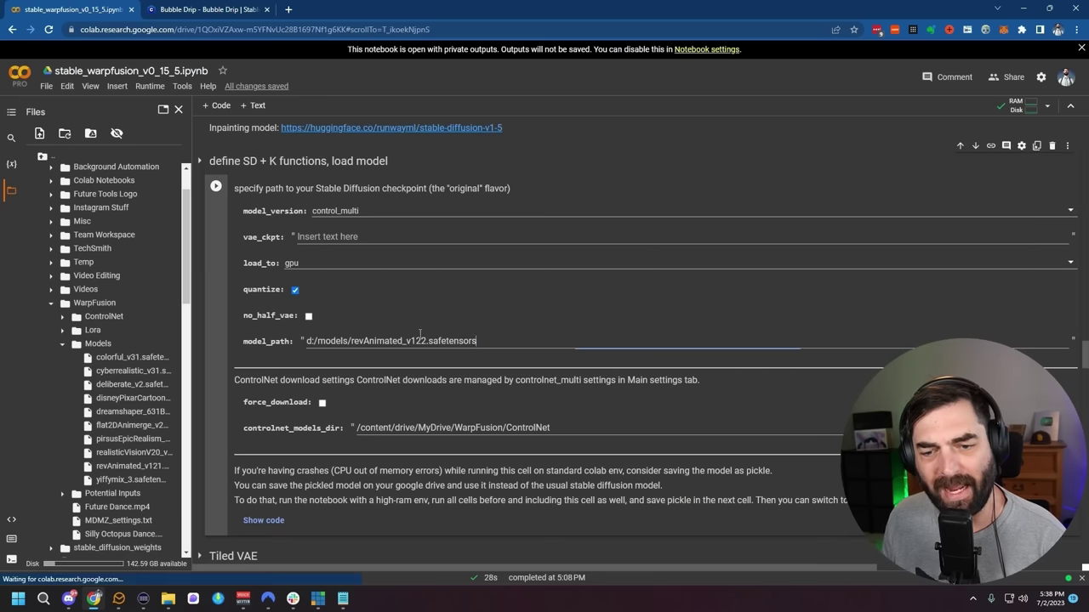
pyautogui.rightClick(327, 339)
pyautogui.click(377, 392)
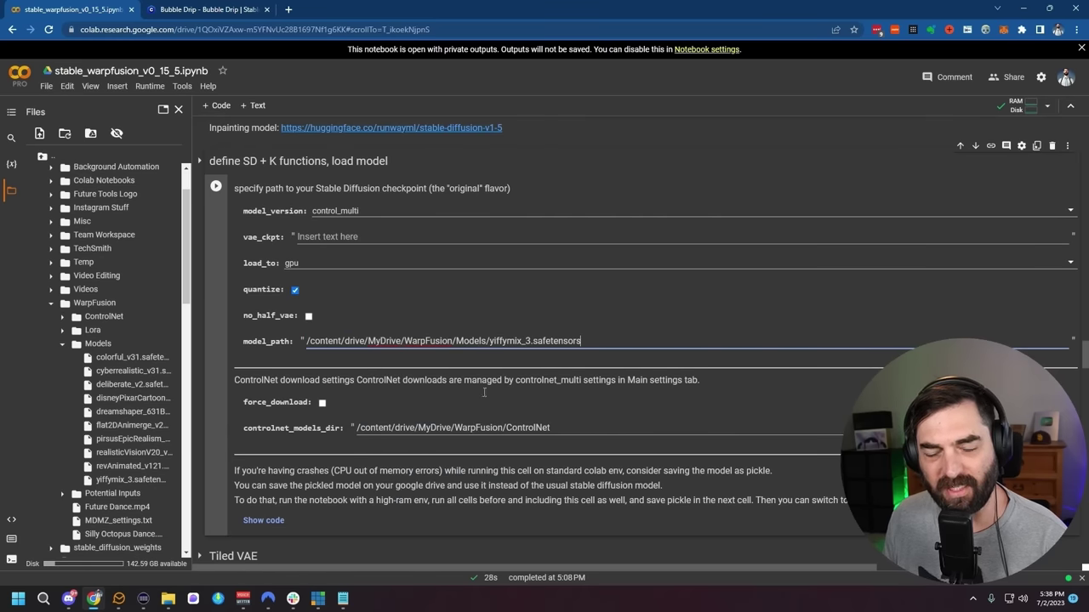